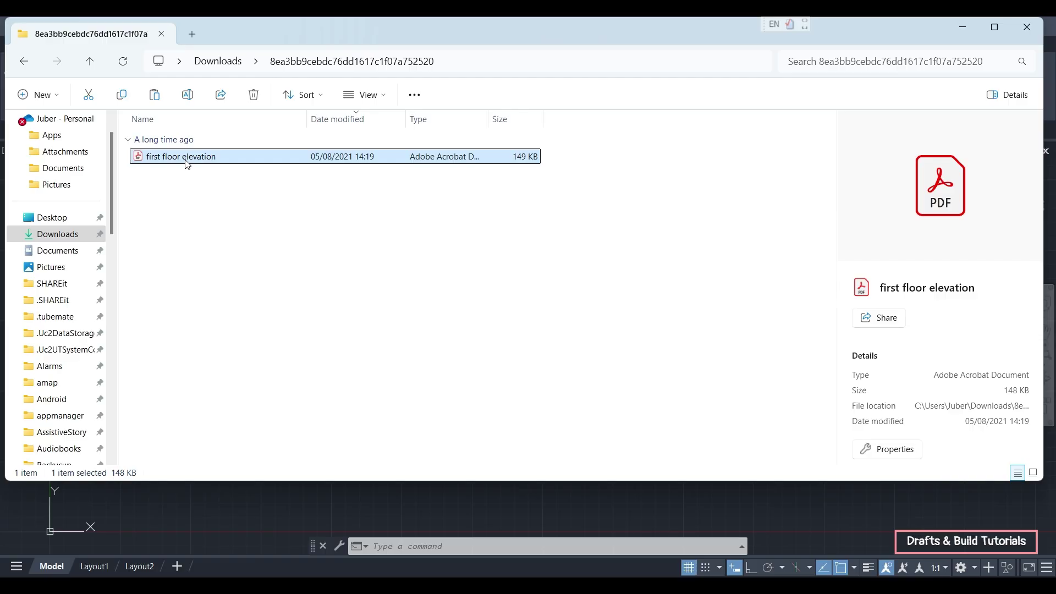
# Step: Open the first floor elevation PDF, examine the drawing and its dimensions, and close it to return to AutoCAD
pyautogui.doubleClick(187, 157)
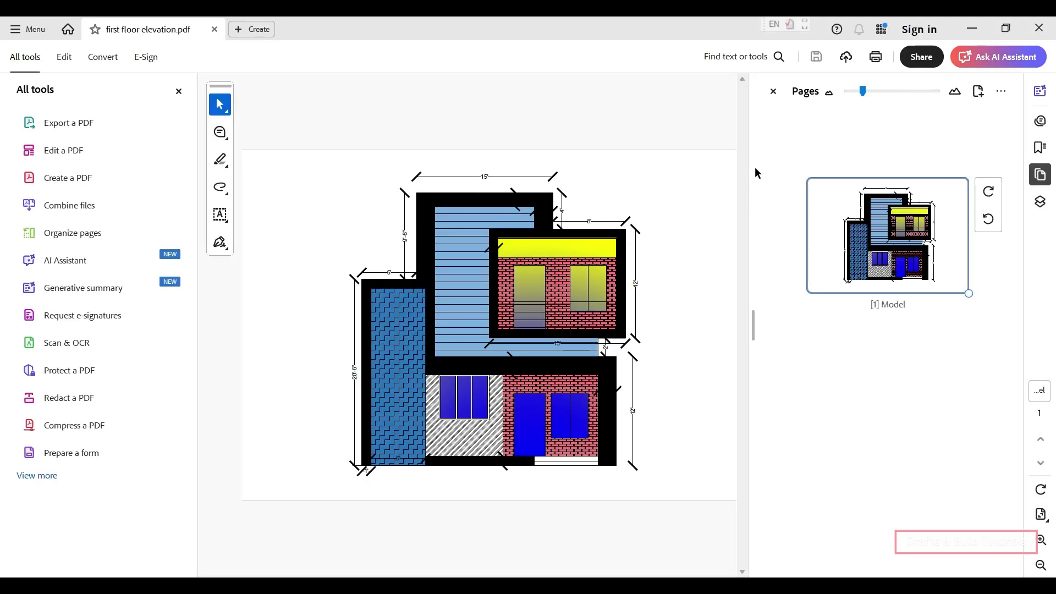
pyautogui.click(773, 92)
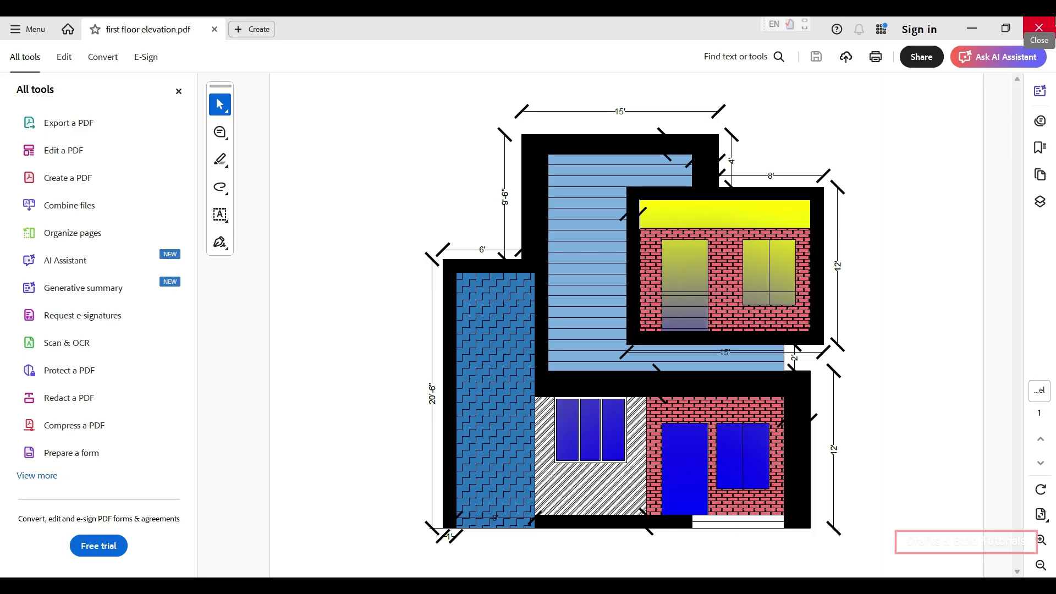
pyautogui.click(1039, 28)
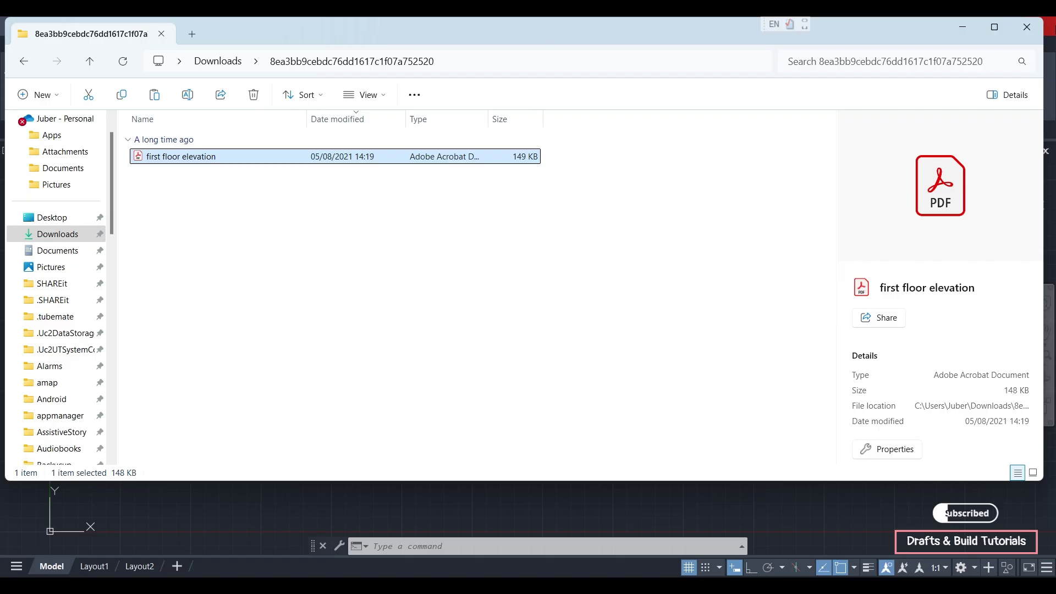
pyautogui.click(1029, 32)
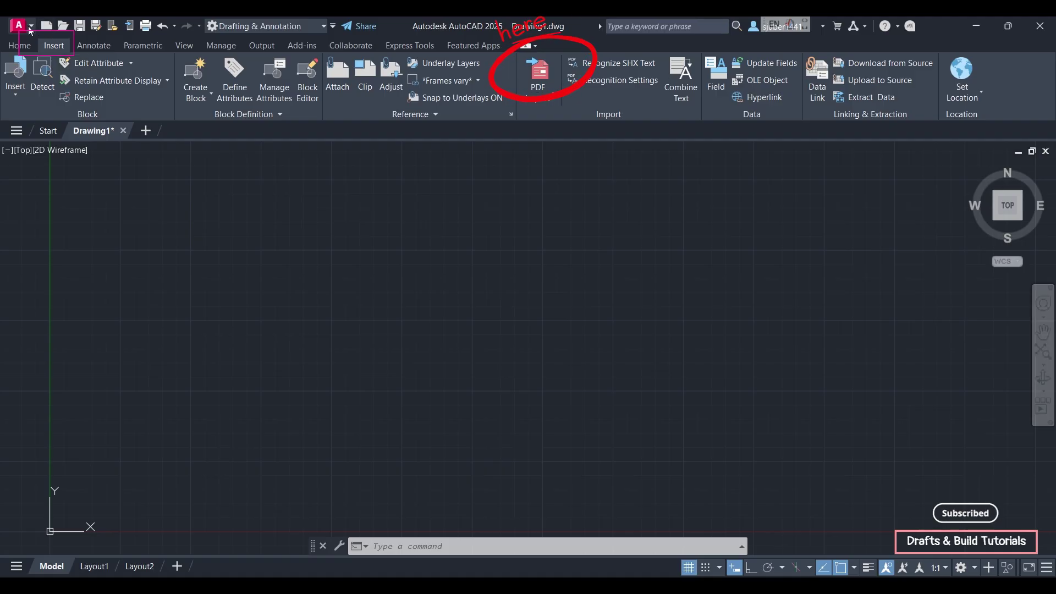
pyautogui.click(534, 74)
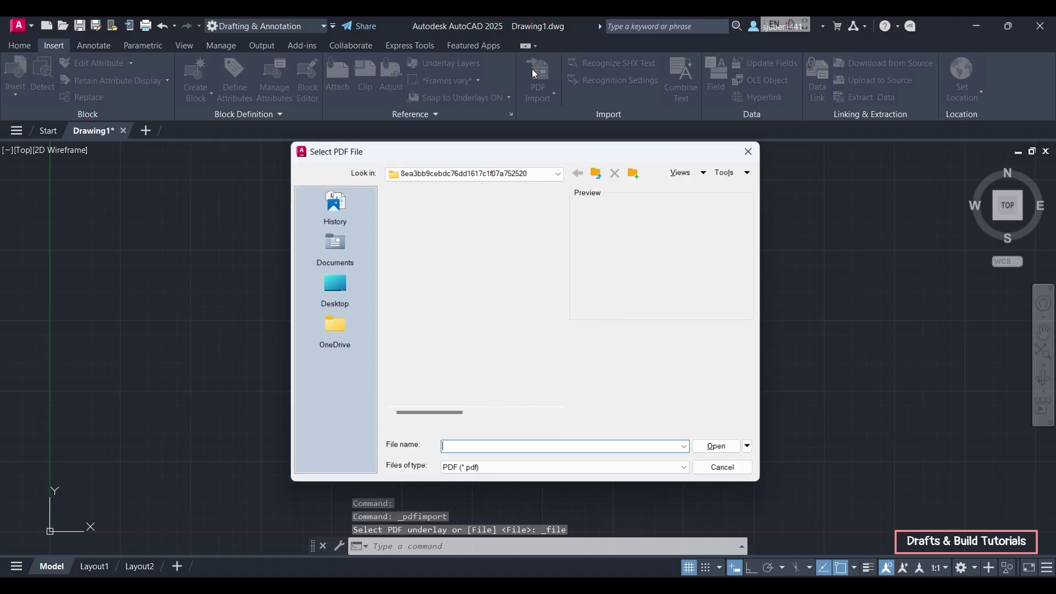
pyautogui.click(556, 470)
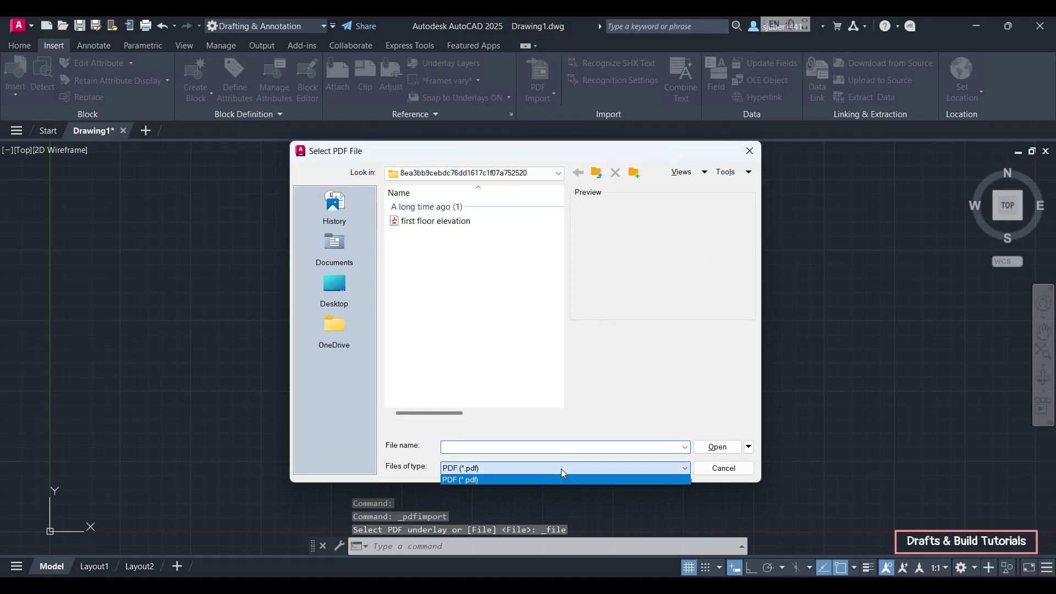
pyautogui.click(558, 478)
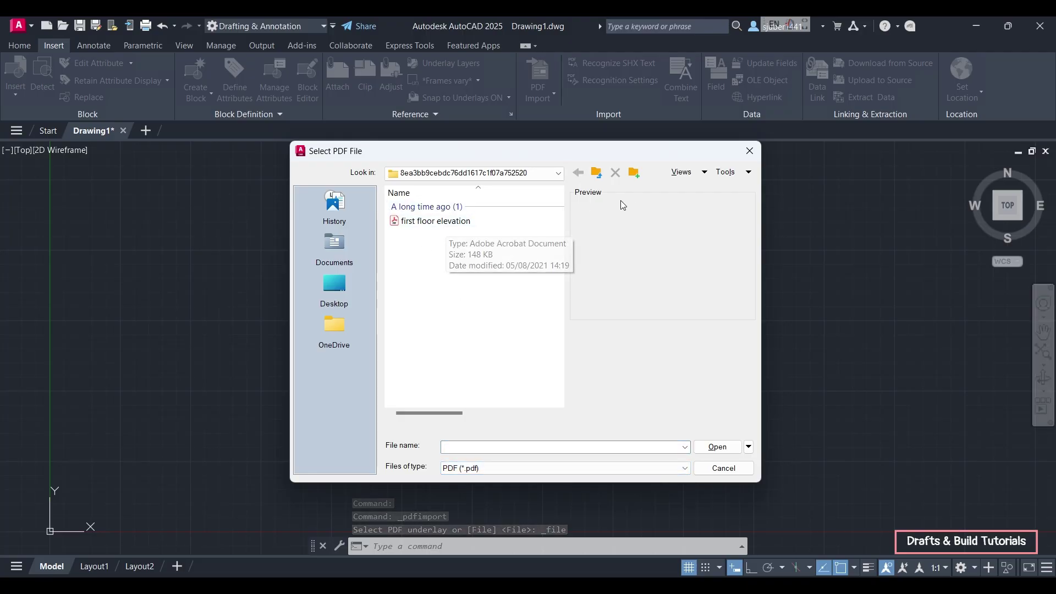
pyautogui.click(749, 150)
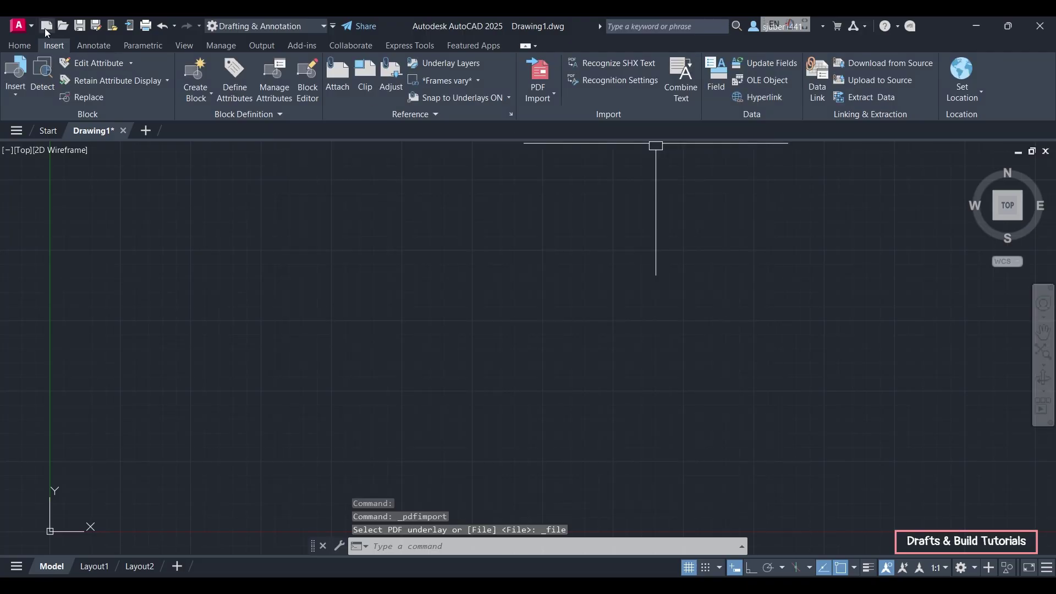
# Step: Start a PDF import and choose the first floor elevation file from the 8ea3bb9cebdc76dd1617c1f07a752520 folder in Downloads
pyautogui.click(27, 27)
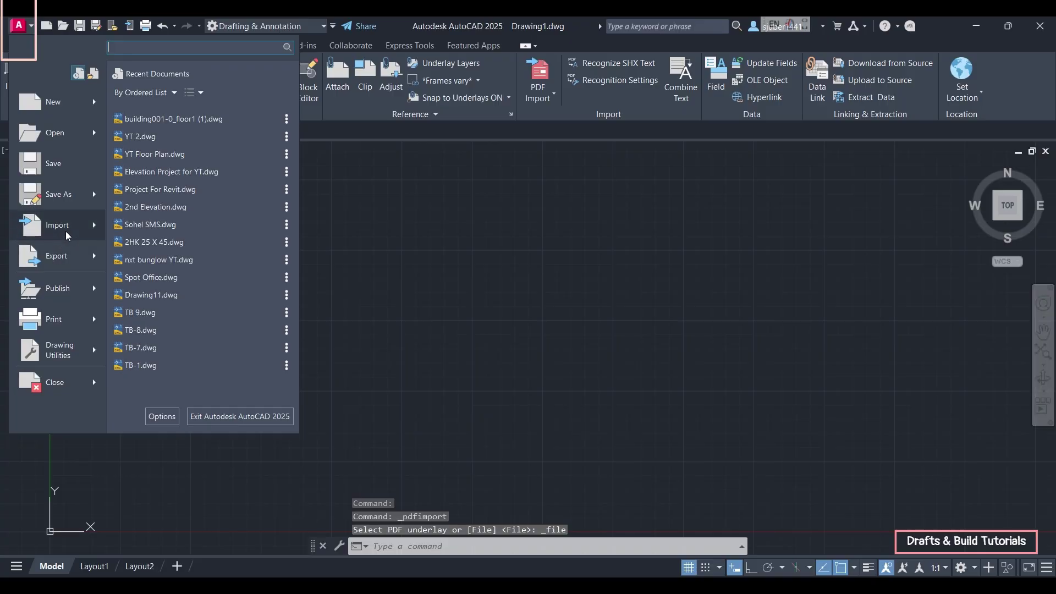
pyautogui.moveTo(99, 235)
pyautogui.click(171, 114)
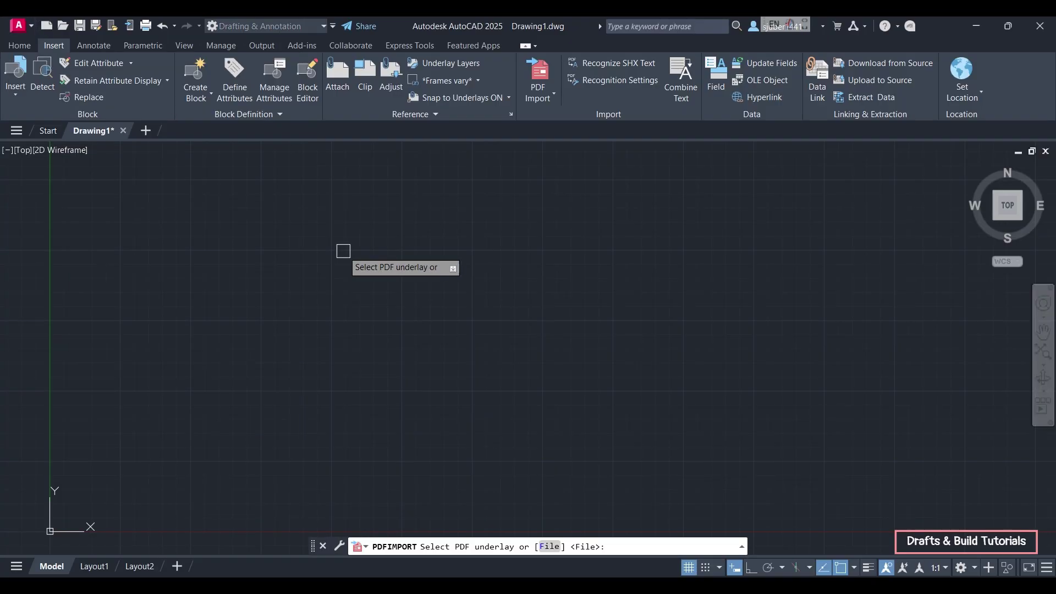
pyautogui.press('Return')
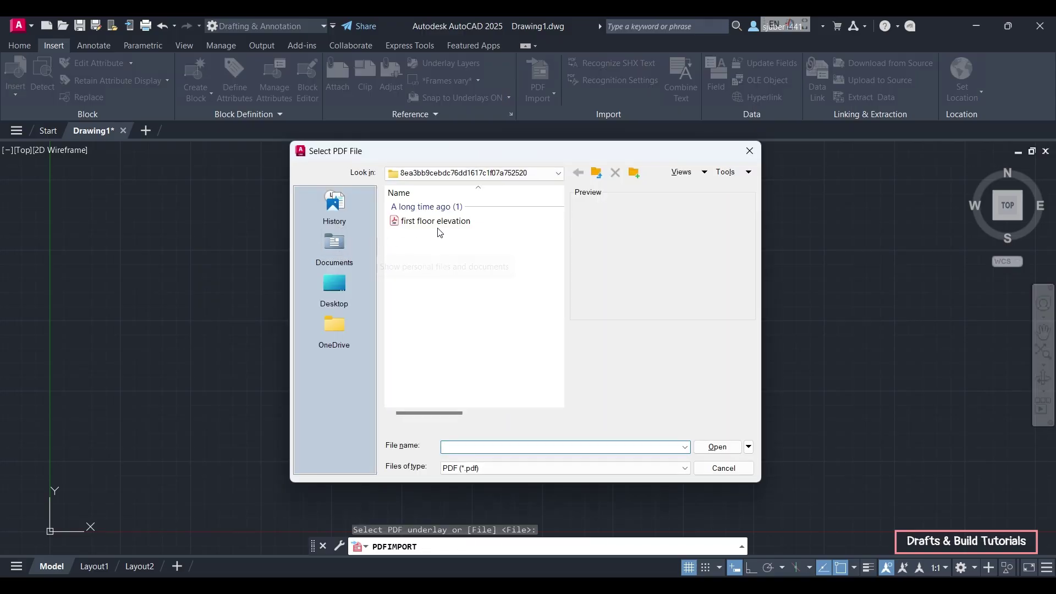
pyautogui.click(502, 173)
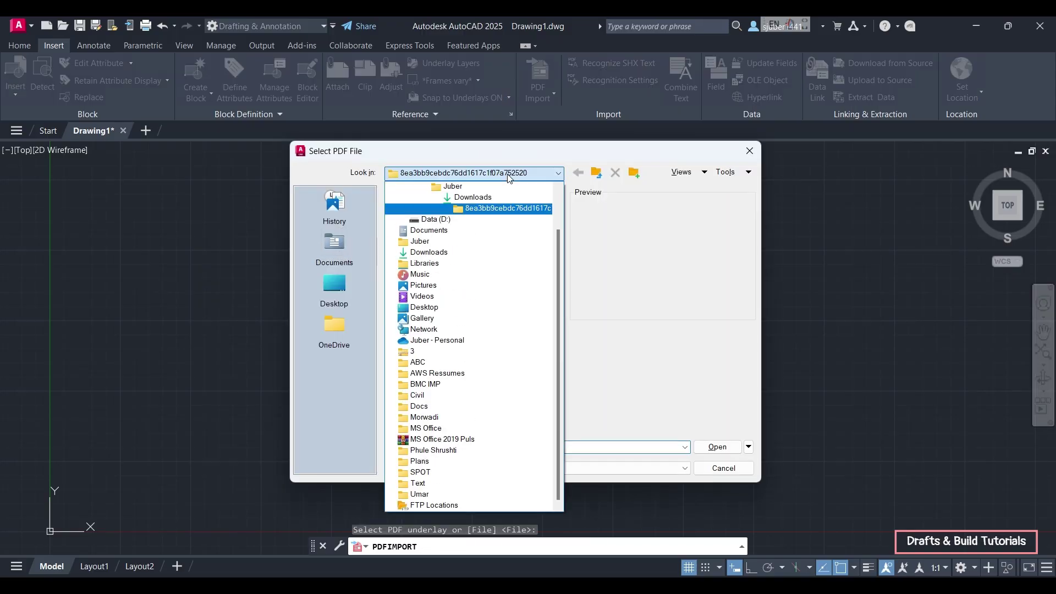
pyautogui.click(486, 255)
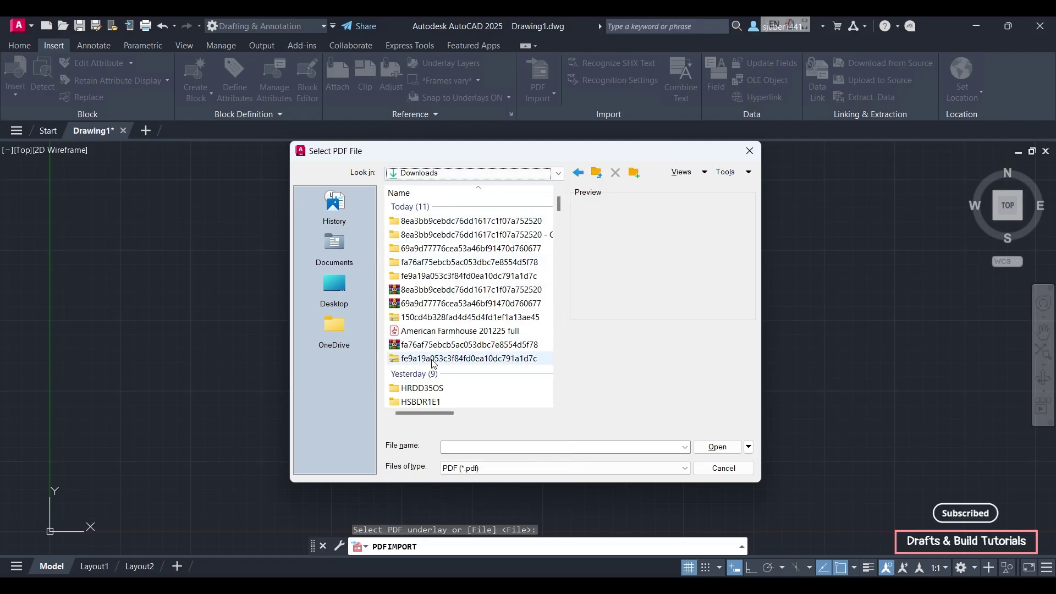
pyautogui.doubleClick(439, 225)
pyautogui.click(435, 222)
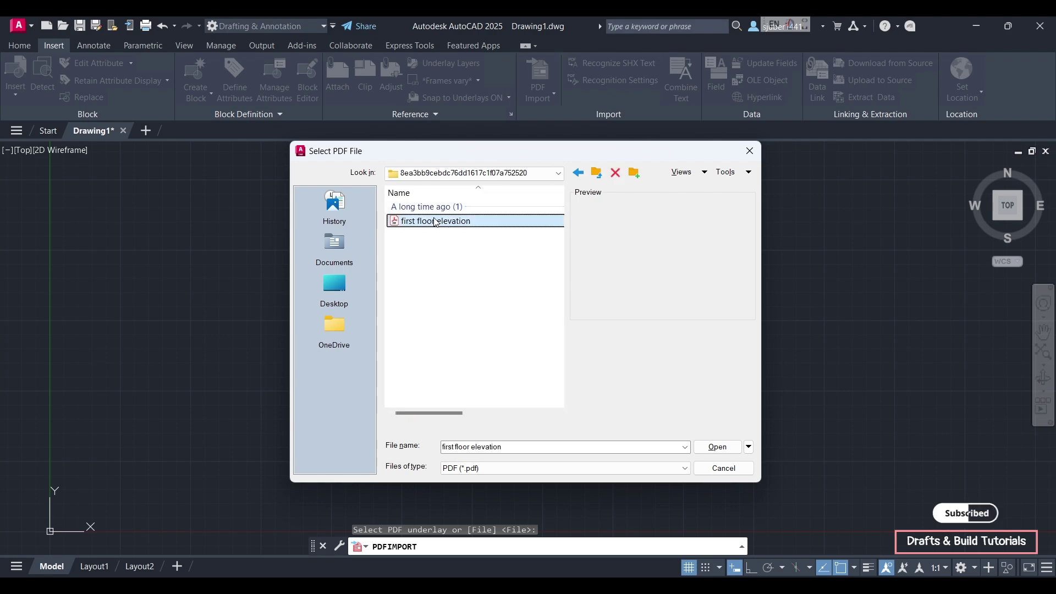
pyautogui.click(637, 469)
pyautogui.click(726, 456)
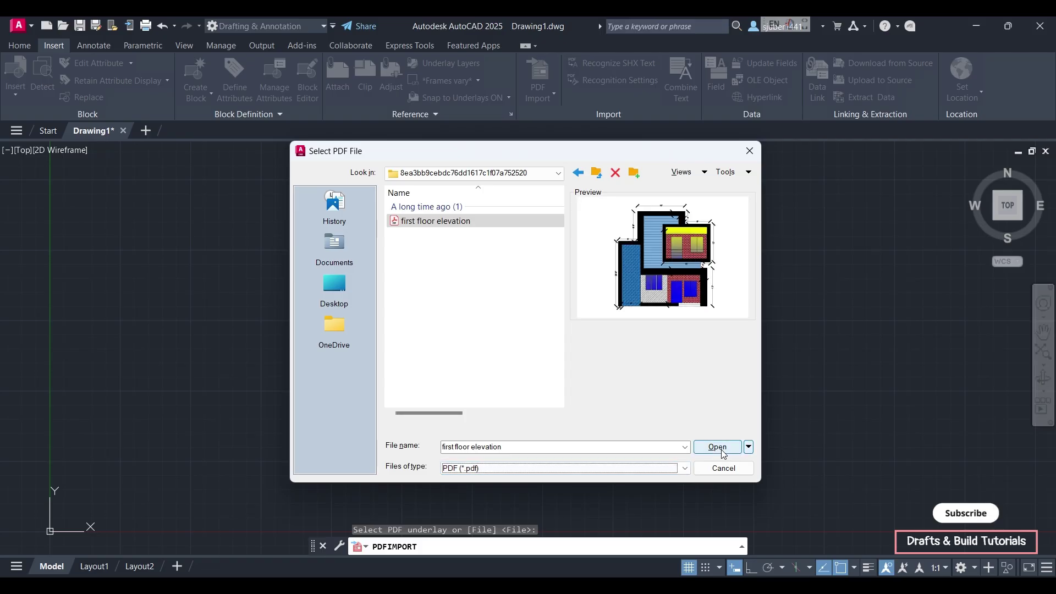
pyautogui.click(724, 452)
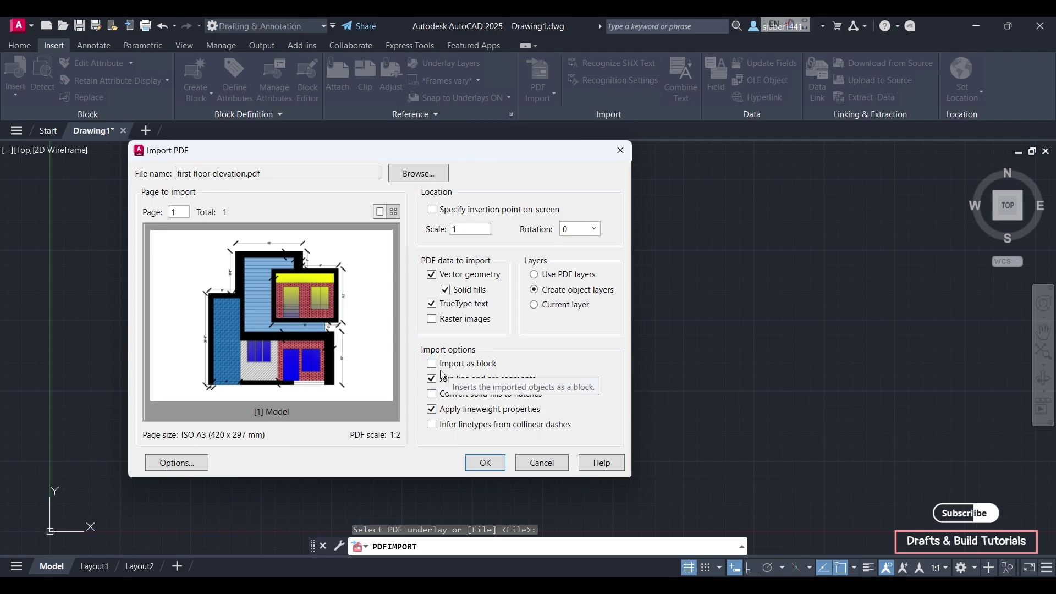
# Step: Import page 1 at scale 1 and rotation 0 with vector geometry, solid fills, TrueType text and object layers
pyautogui.click(487, 462)
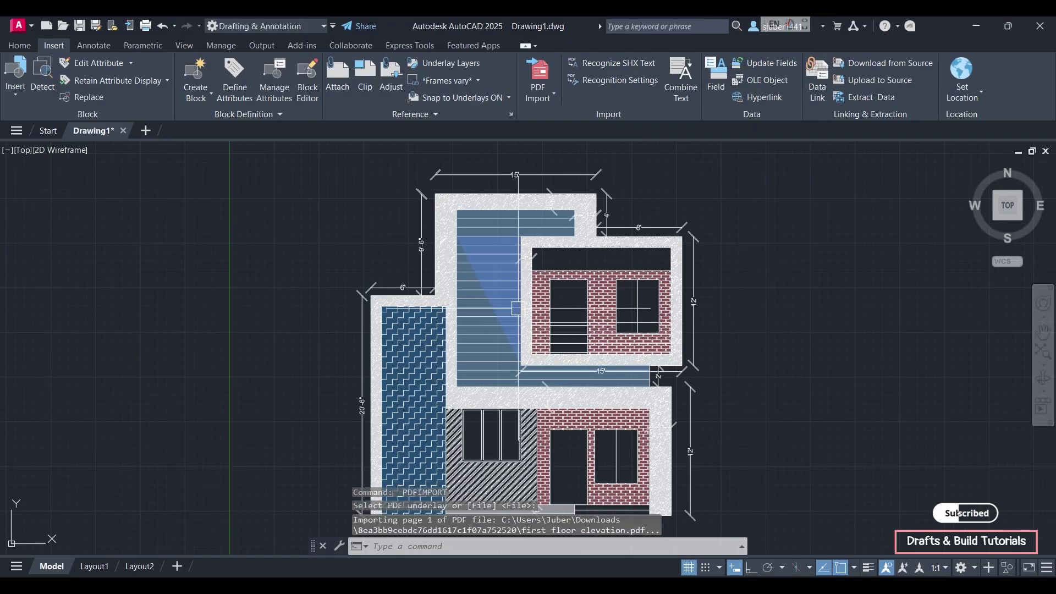
pyautogui.scroll(-2, 610, 262)
pyautogui.moveTo(616, 307); pyautogui.dragTo(551, 299, button='middle')
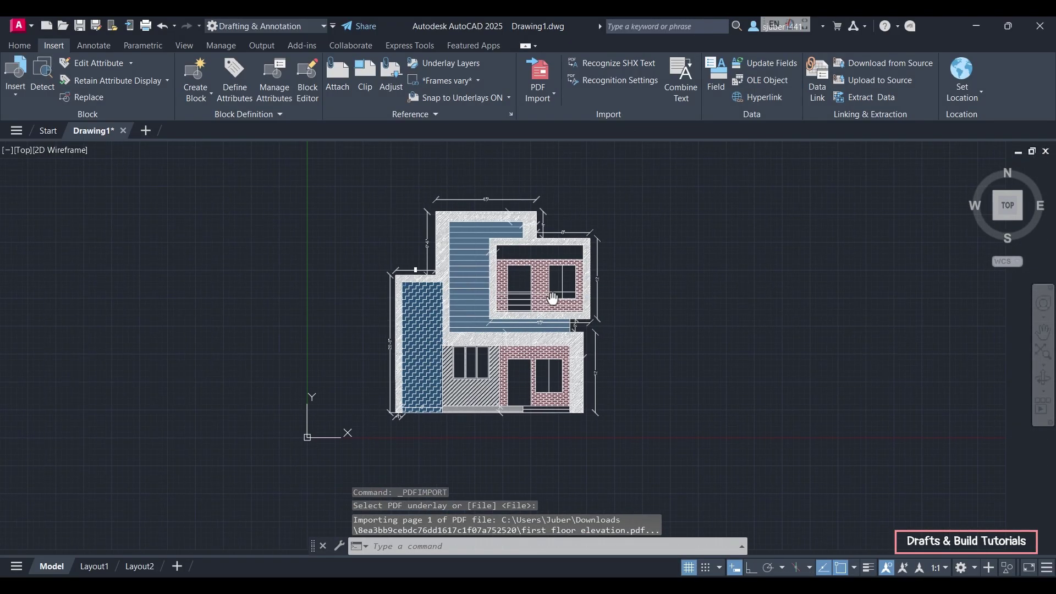
pyautogui.scroll(2, 472, 281)
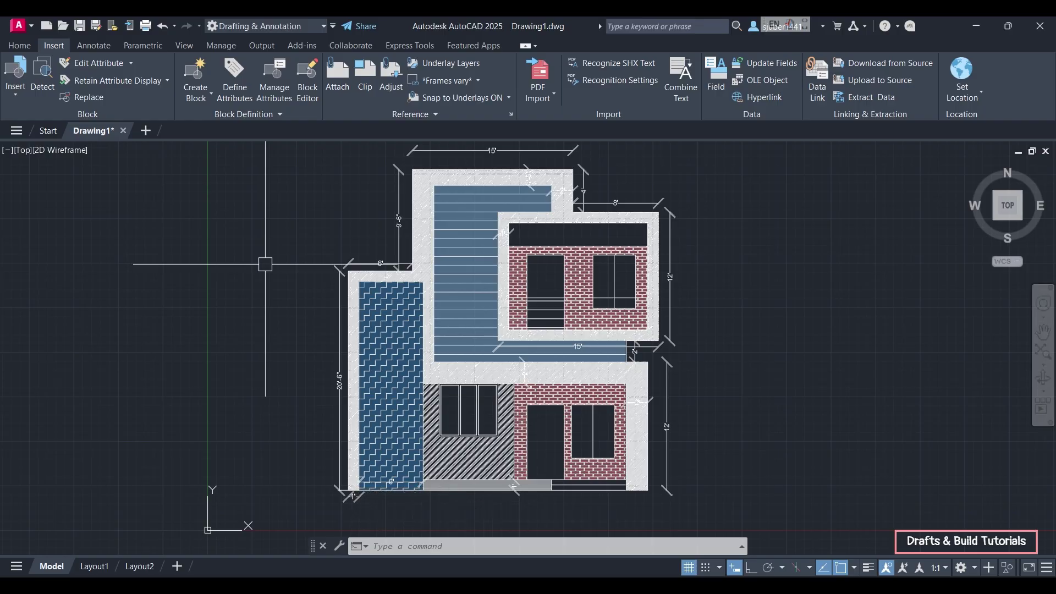
# Step: Try to change the 6' dimension text above the zigzag-patterned block to 7'
pyautogui.scroll(2, 352, 286)
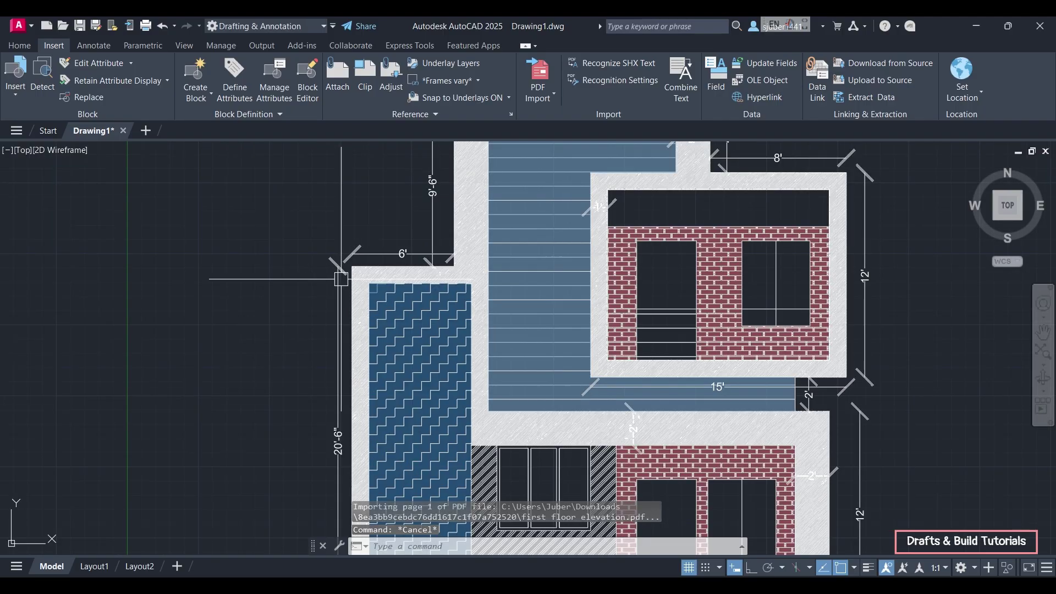
pyautogui.scroll(1, 443, 348)
pyautogui.scroll(4, 422, 329)
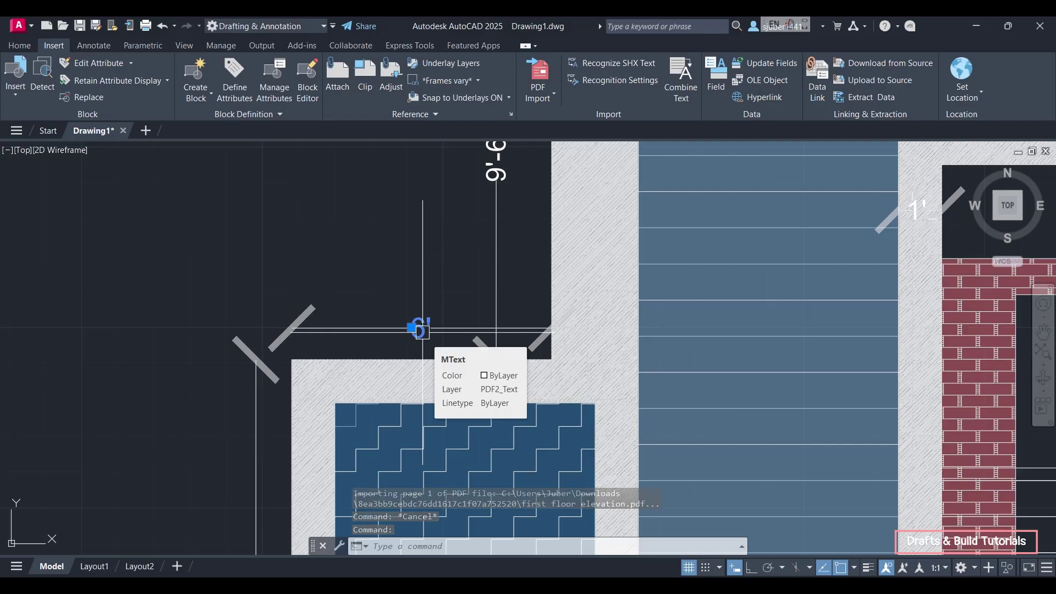
pyautogui.write('7')
pyautogui.press('Return')
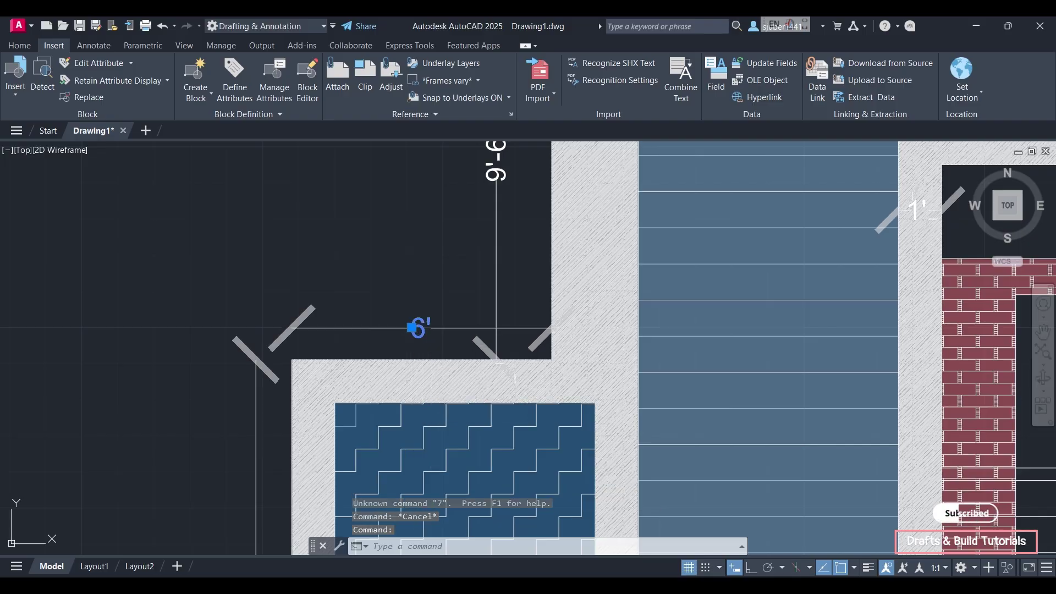
pyautogui.doubleClick(417, 329)
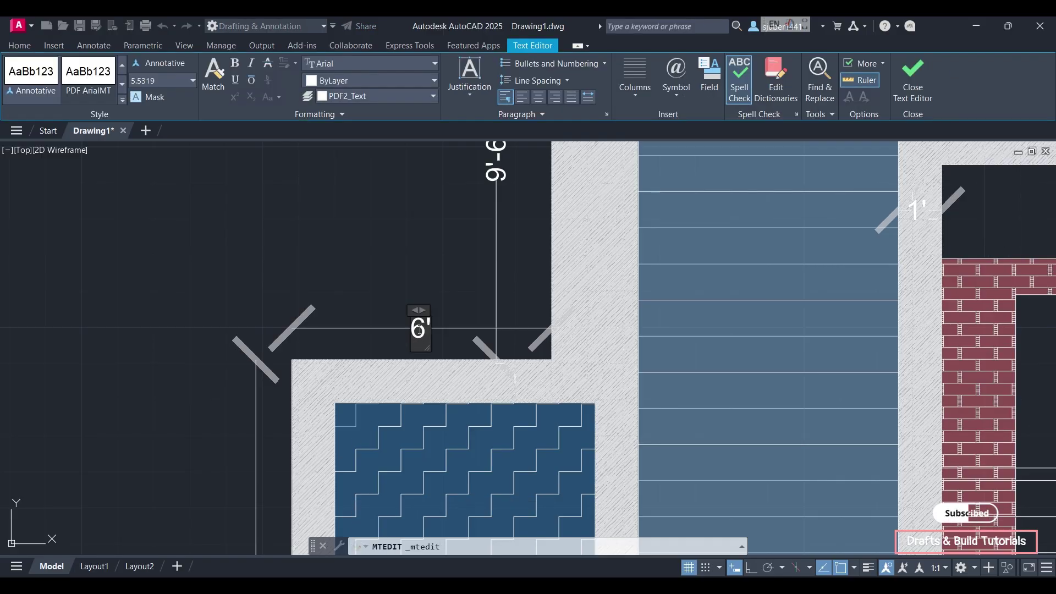
pyautogui.press('BackSpace')
pyautogui.press('BackSpace')
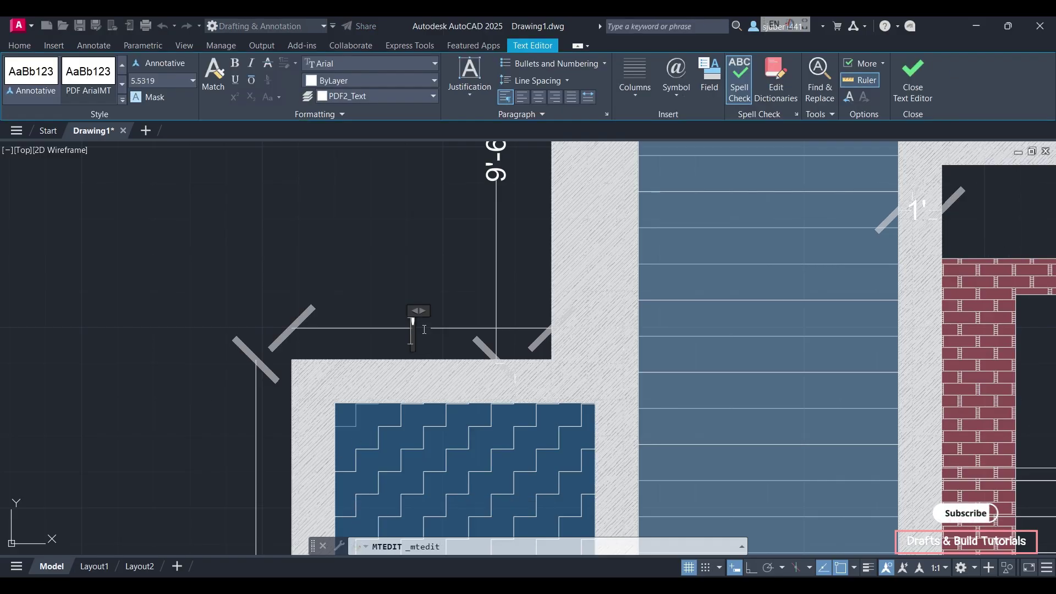
pyautogui.write("7'")
pyautogui.press('Escape')
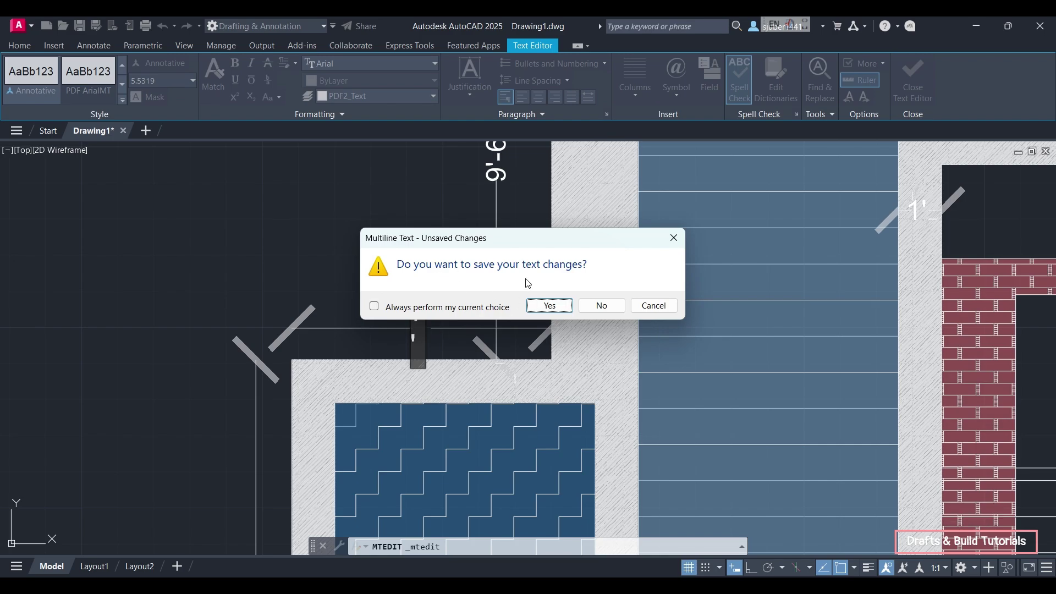
pyautogui.click(549, 305)
# Step: Measure the top edge of the tallest block with a trial linear dimension between its two upper corners
pyautogui.scroll(-4, 457, 355)
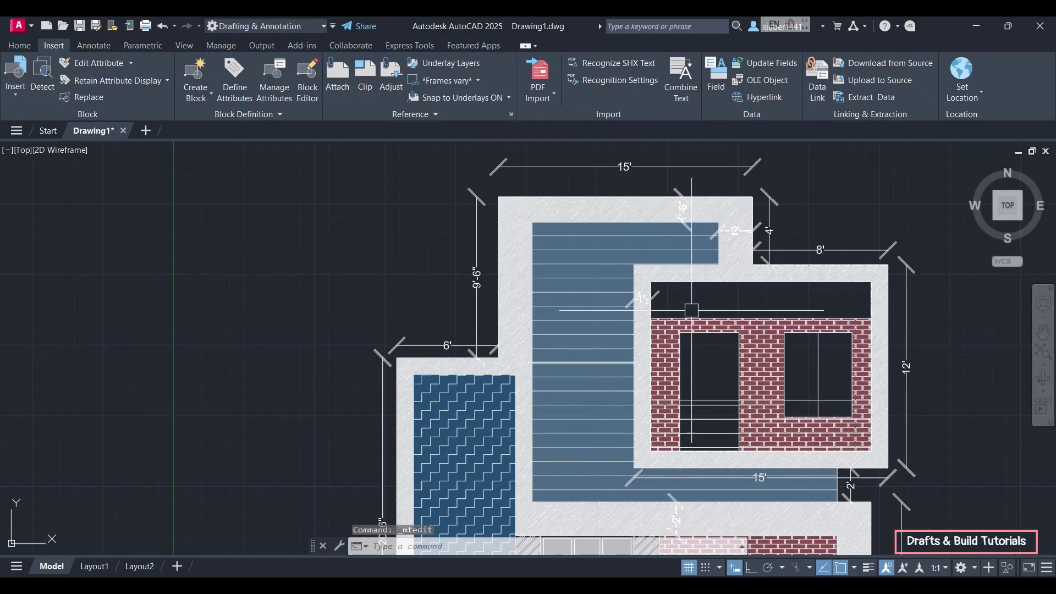
pyautogui.moveTo(698, 298); pyautogui.dragTo(628, 306, button='middle')
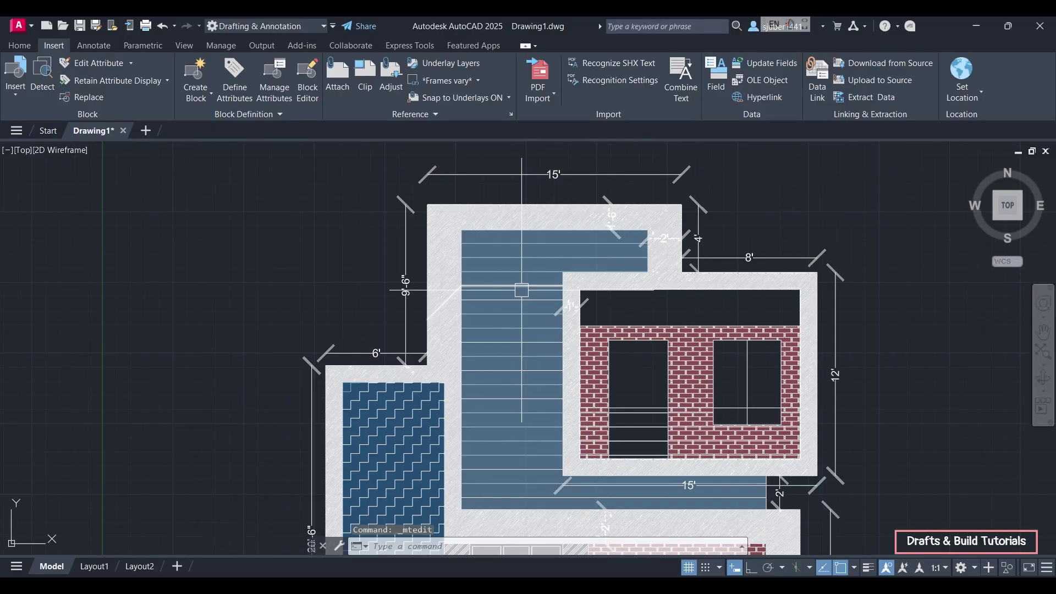
pyautogui.moveTo(532, 211); pyautogui.dragTo(542, 238, button='middle')
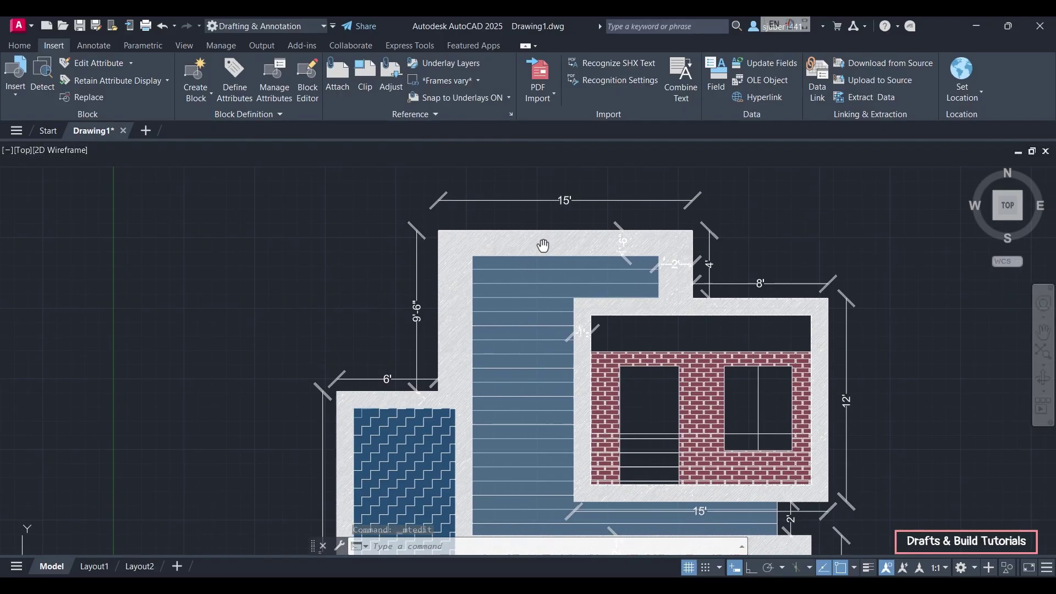
pyautogui.click(20, 46)
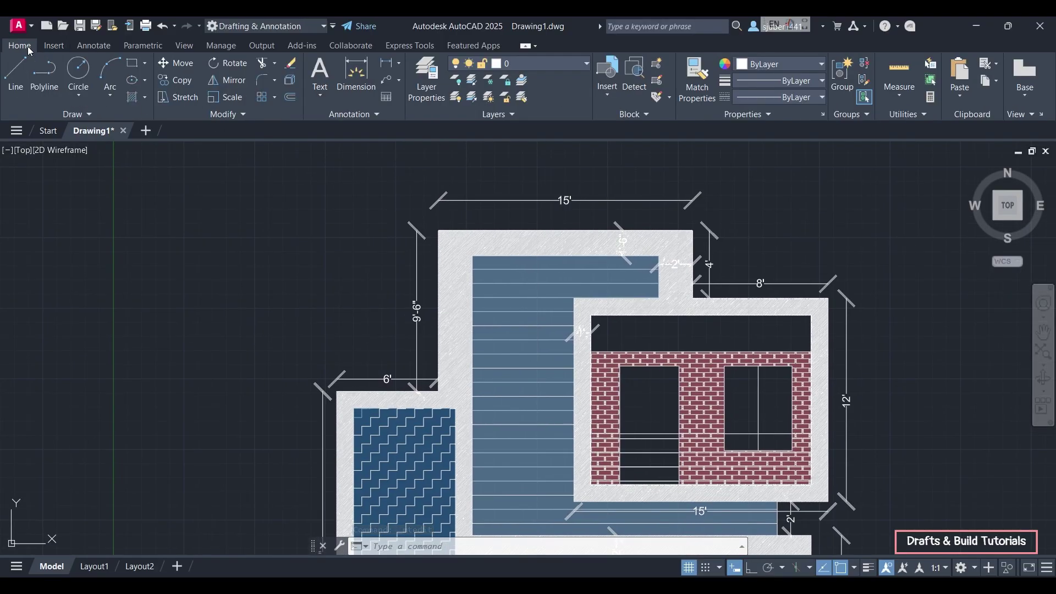
pyautogui.click(375, 68)
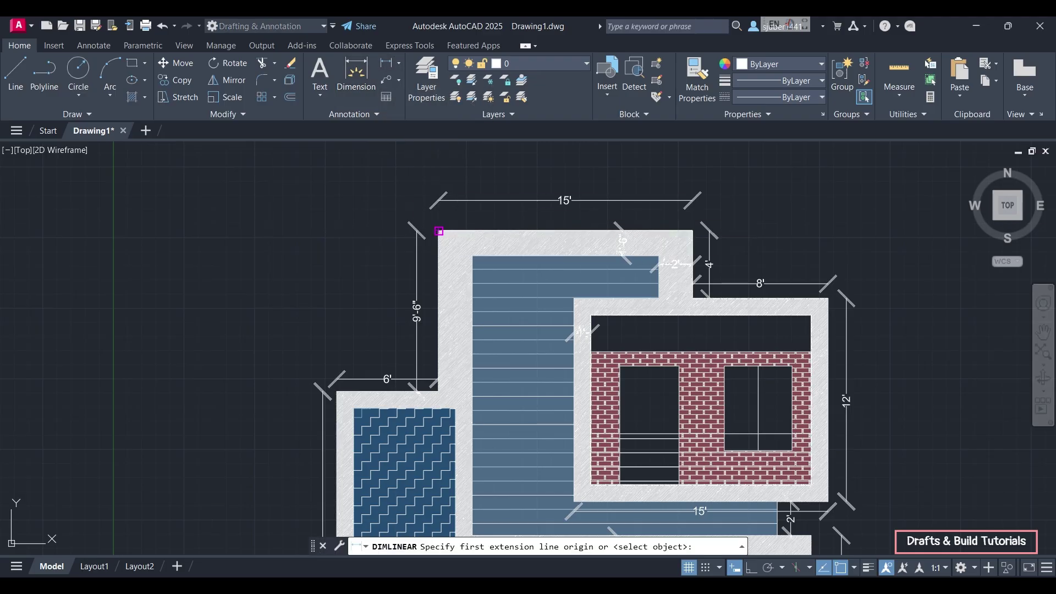
pyautogui.click(440, 231)
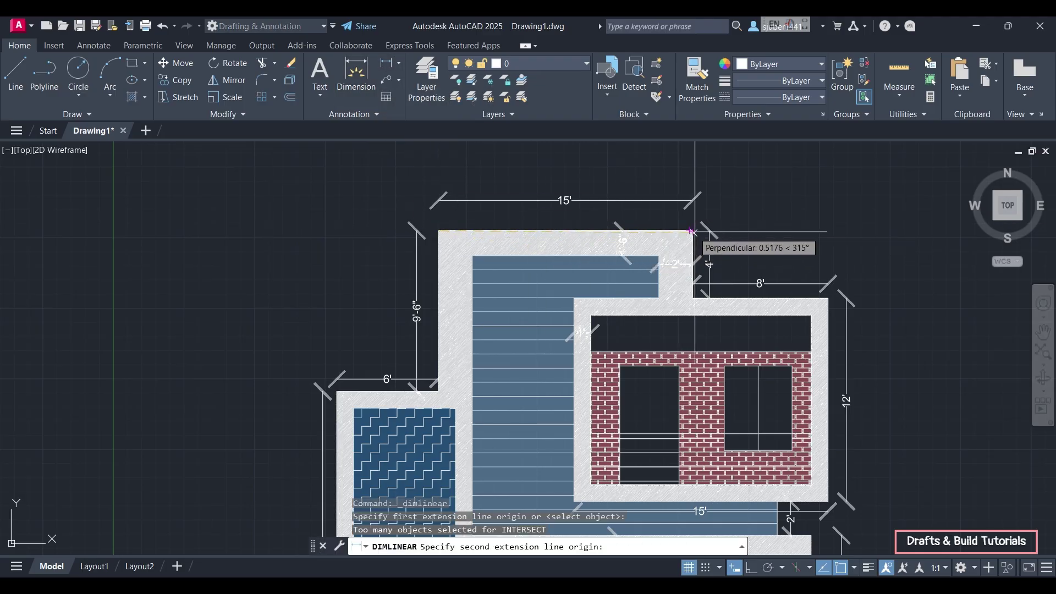
pyautogui.scroll(2, 619, 234)
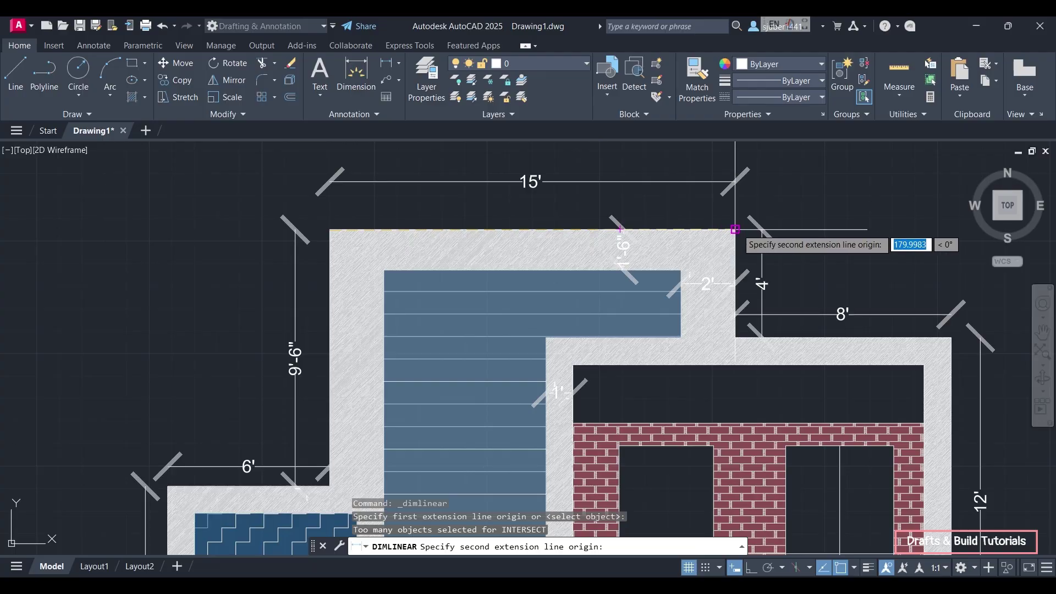
pyautogui.click(735, 229)
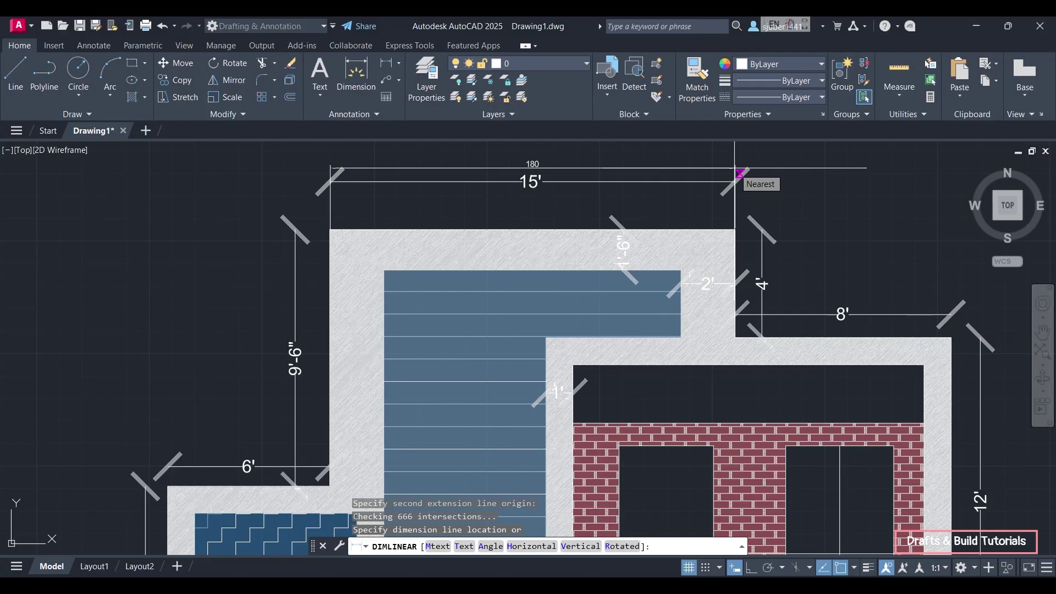
pyautogui.press('Escape')
pyautogui.click(387, 64)
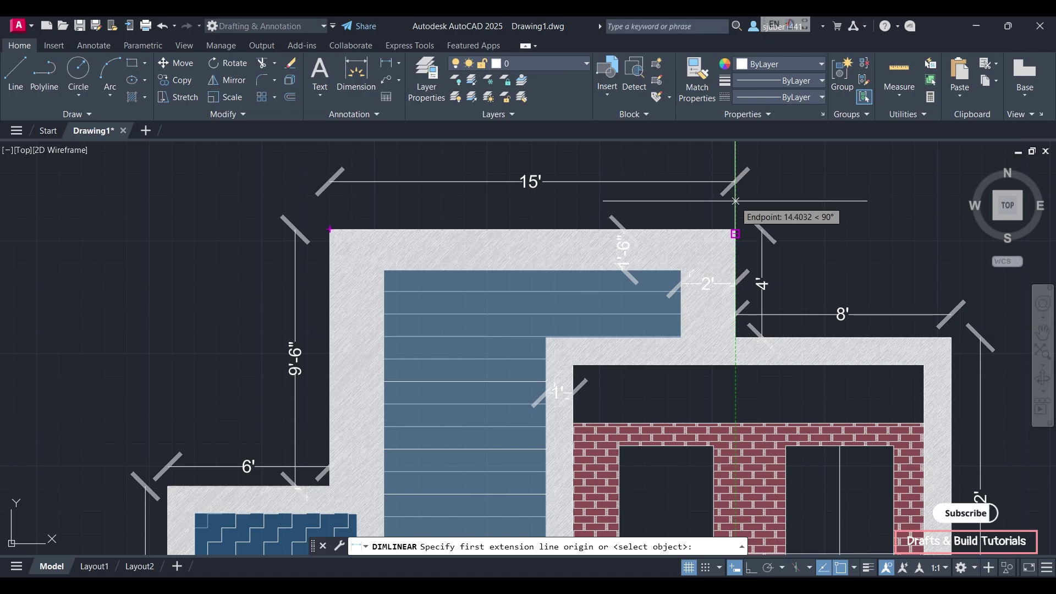
pyautogui.press('Escape')
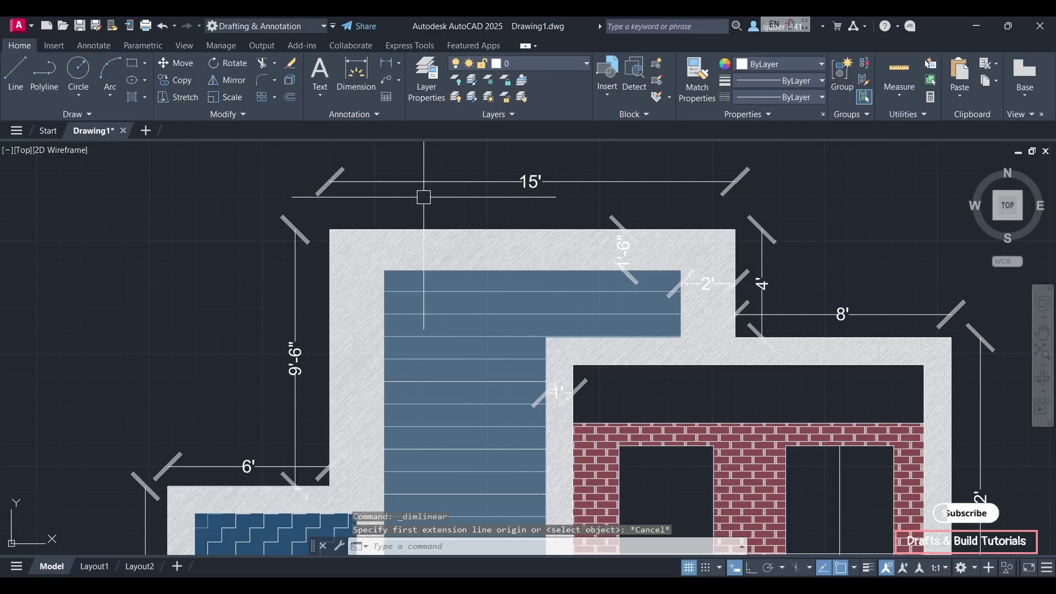
# Step: Set the drawing units to Architectural length with 0'-0 1/4" precision and Feet as the insertion scale, accepting the inches warning
pyautogui.write('un')
pyautogui.press('Return')
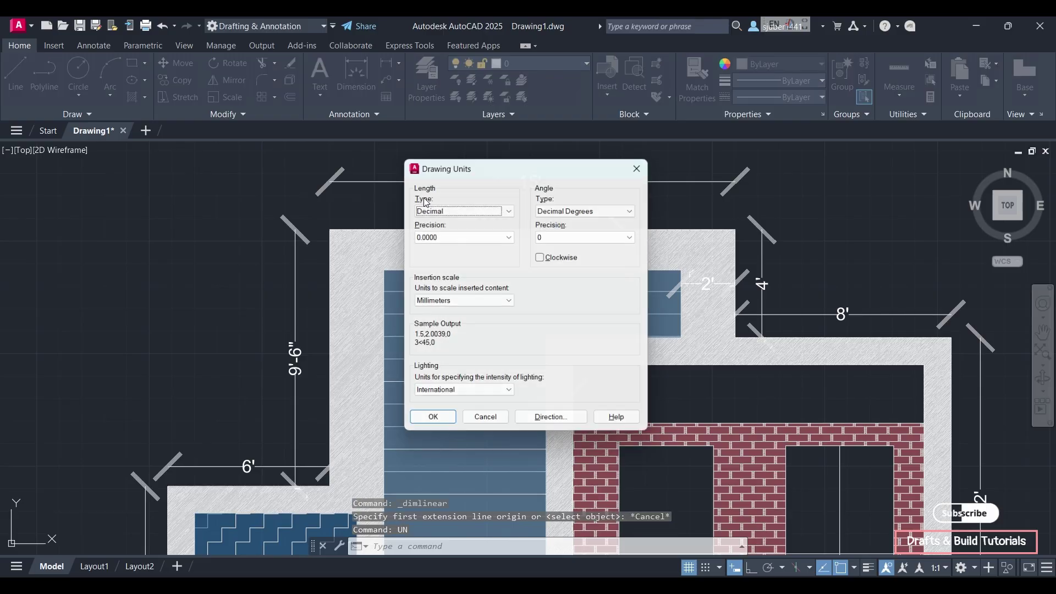
pyautogui.click(510, 208)
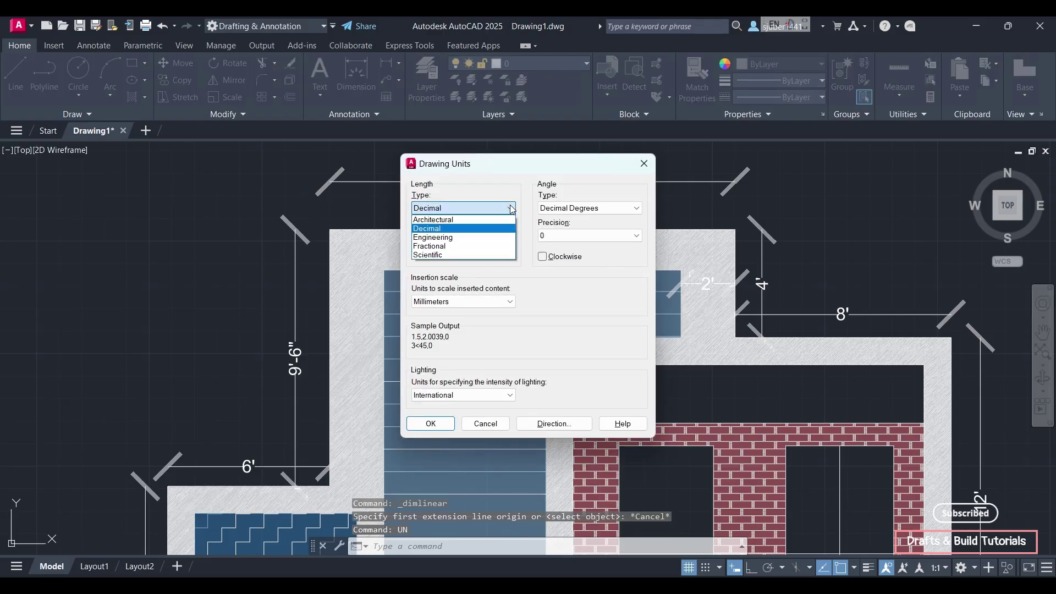
pyautogui.click(506, 228)
pyautogui.click(510, 208)
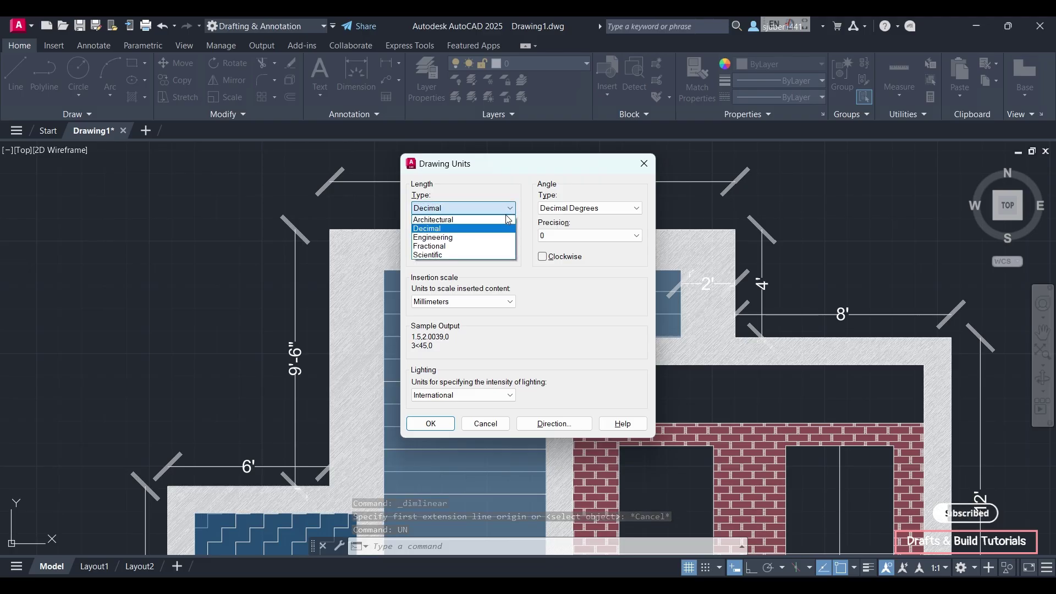
pyautogui.click(507, 220)
pyautogui.click(481, 302)
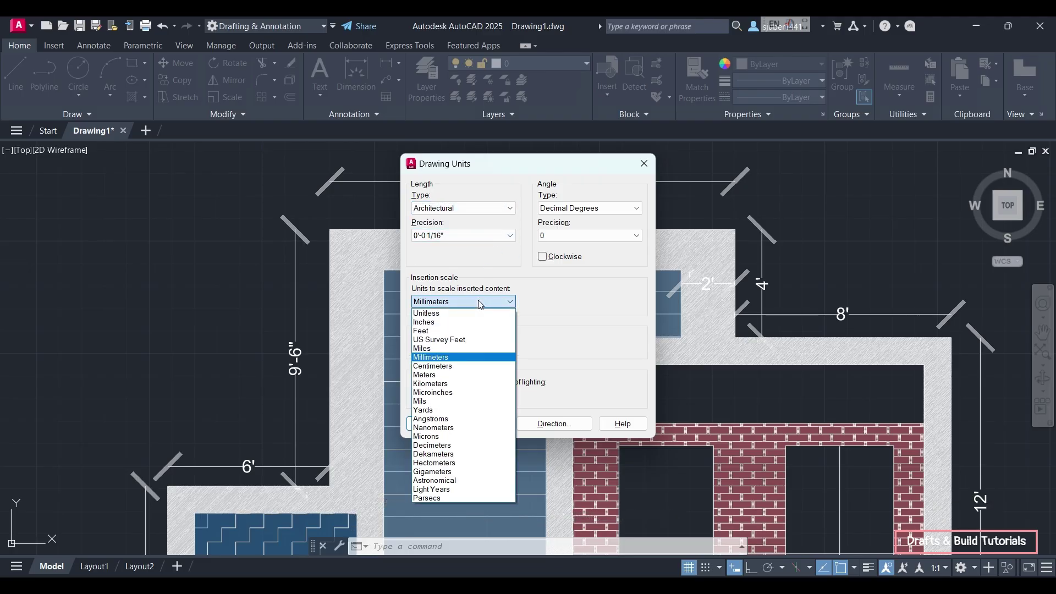
pyautogui.click(474, 330)
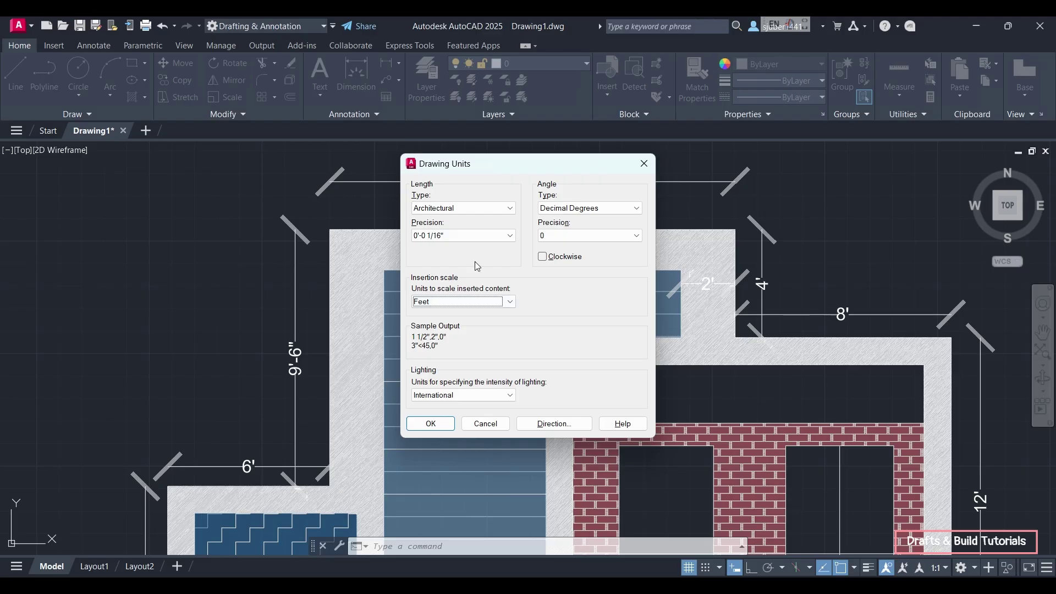
pyautogui.click(474, 236)
pyautogui.click(476, 265)
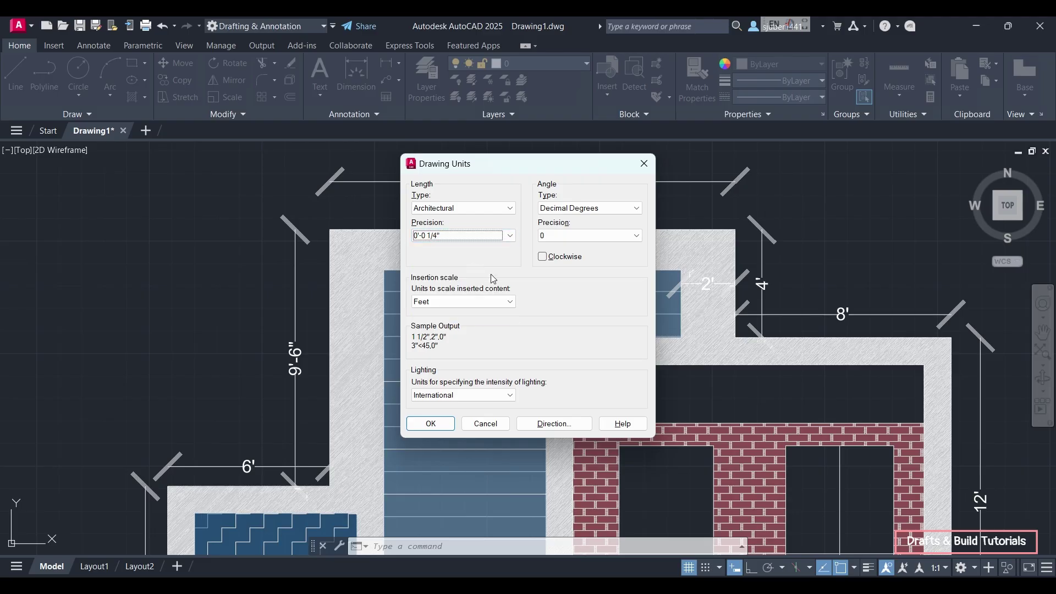
pyautogui.click(433, 426)
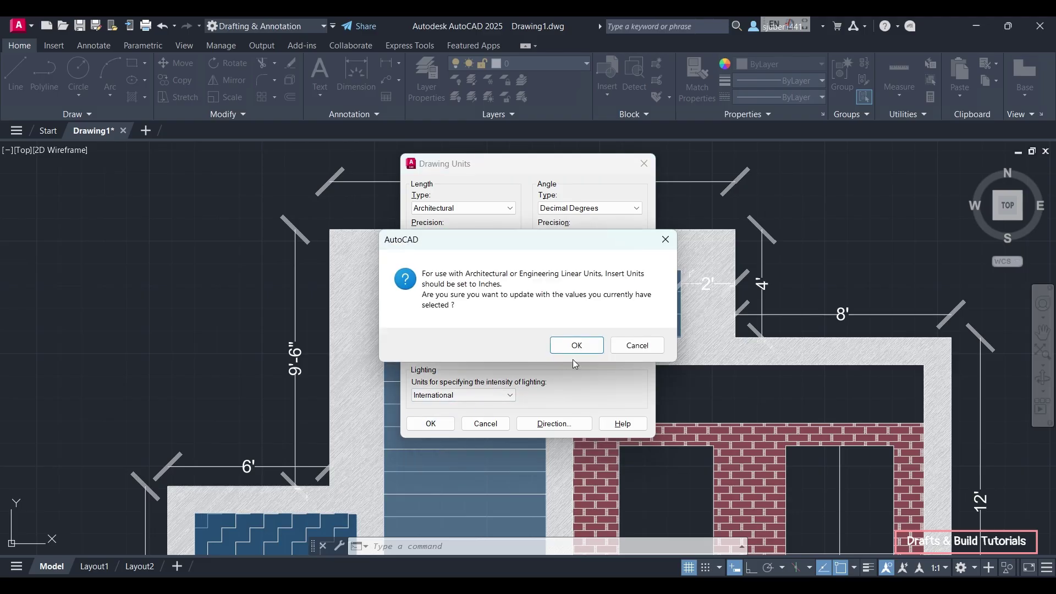
pyautogui.click(576, 348)
pyautogui.click(383, 64)
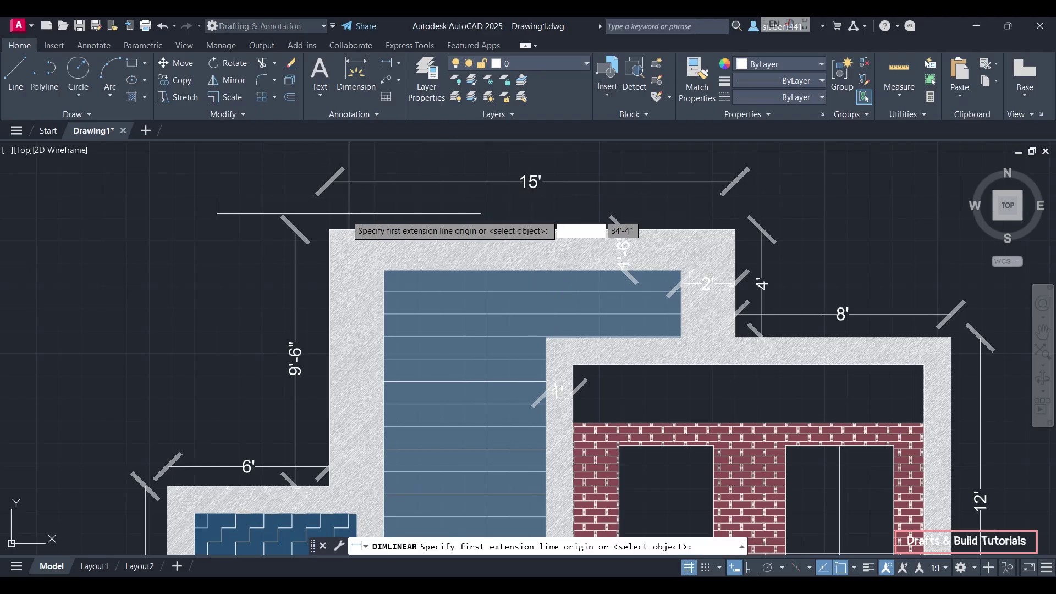
pyautogui.click(330, 229)
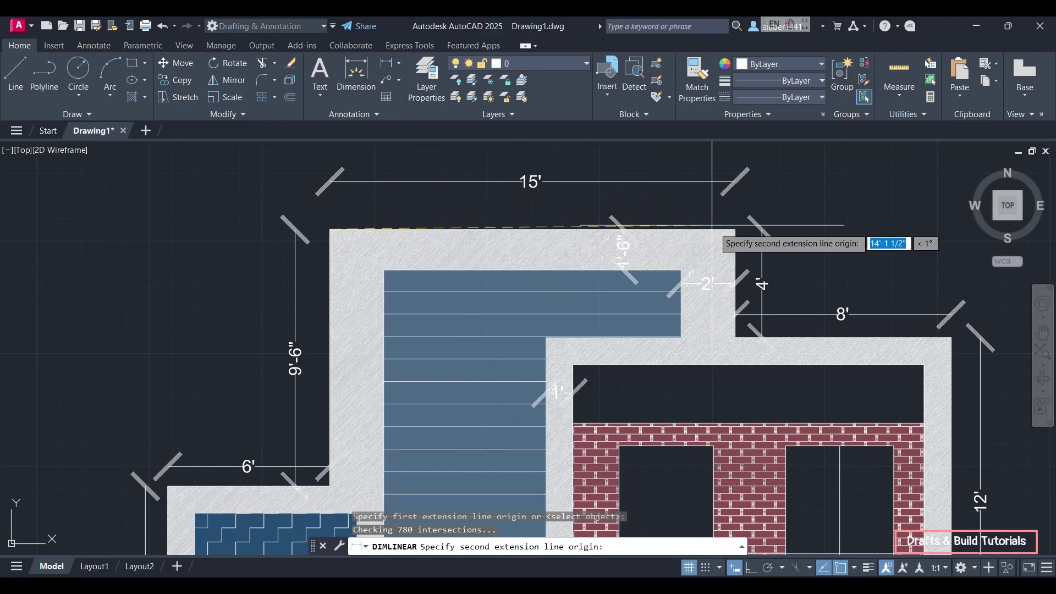
pyautogui.click(737, 230)
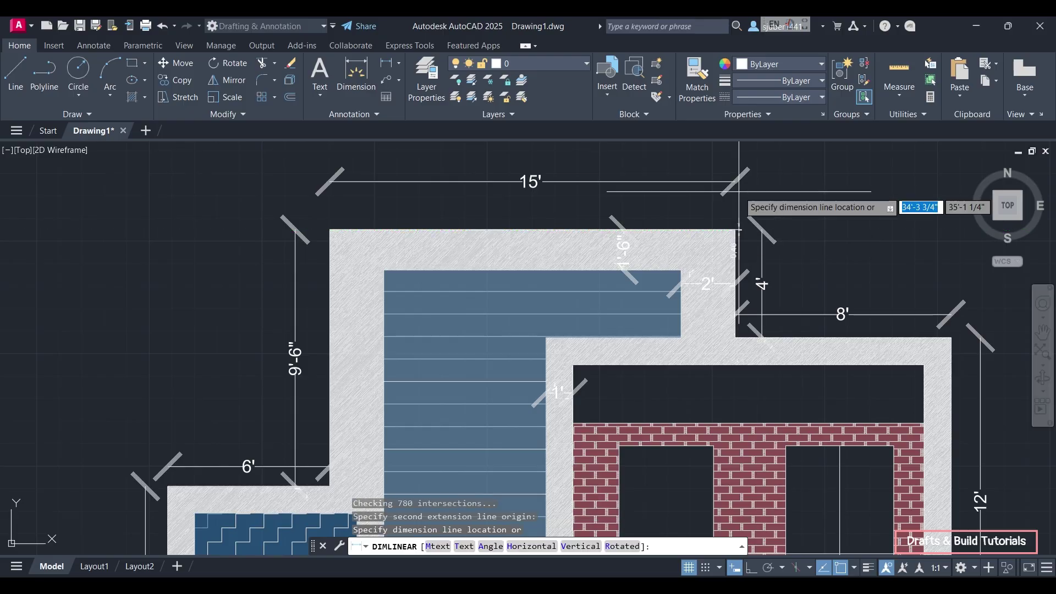
pyautogui.press('Escape')
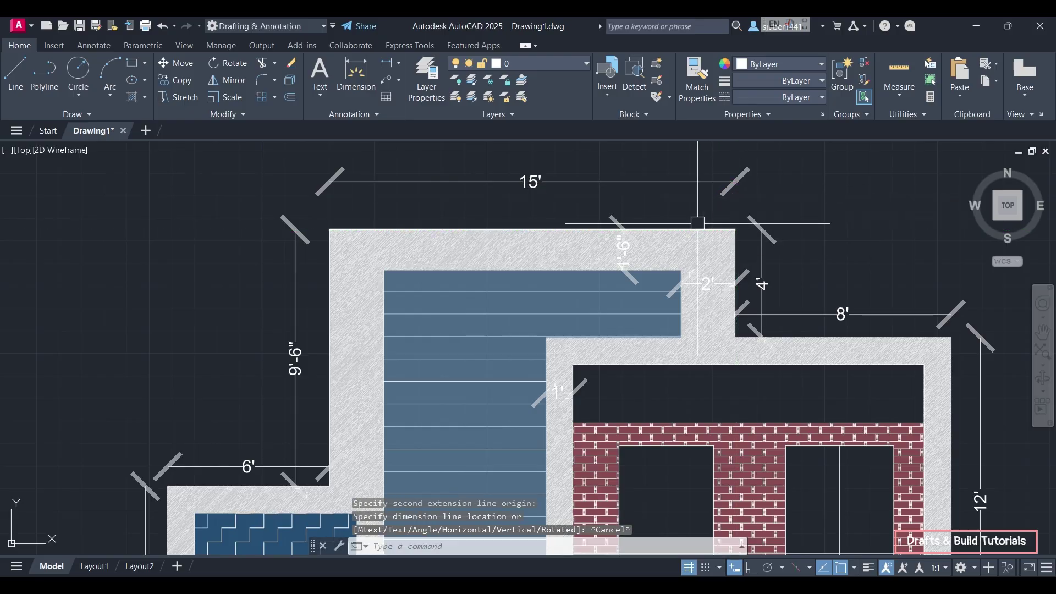
# Step: Modify the ISO-25 dimension style to use the Architectural unit format for linear dimensions
pyautogui.write('dimsty')
pyautogui.press('Return')
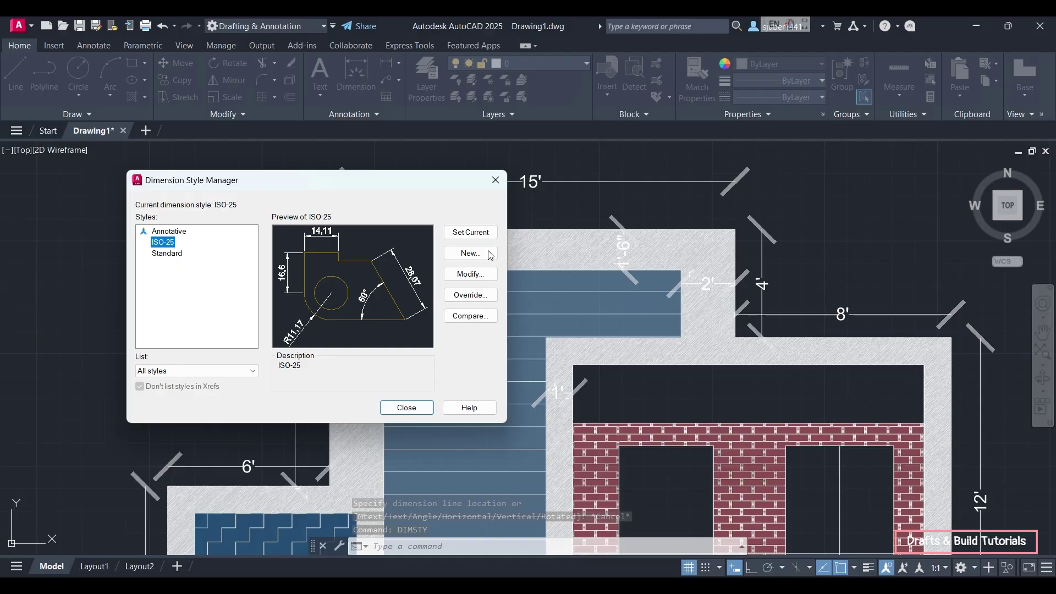
pyautogui.click(472, 275)
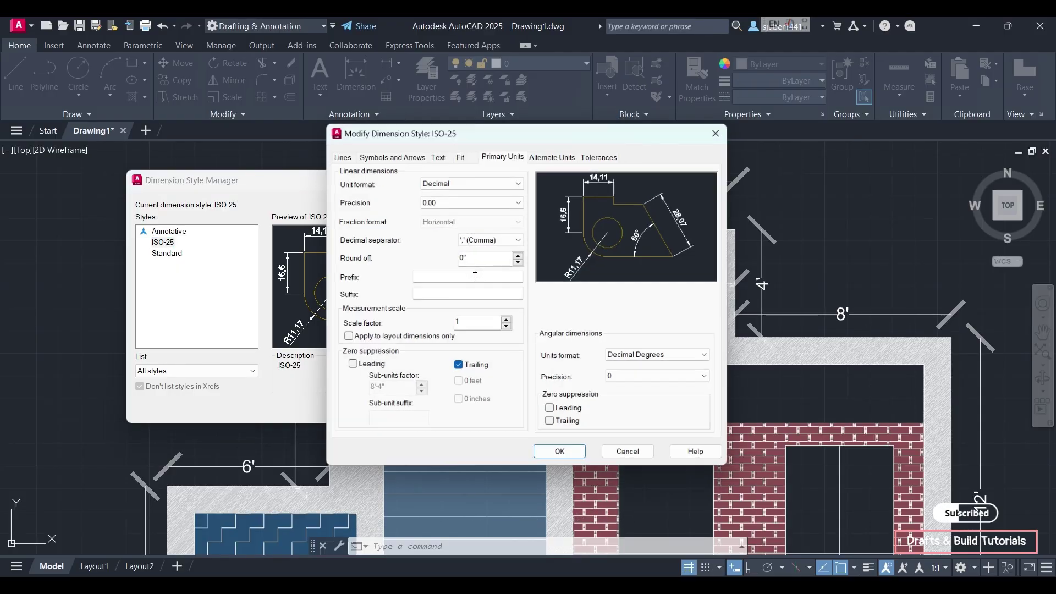
pyautogui.click(511, 188)
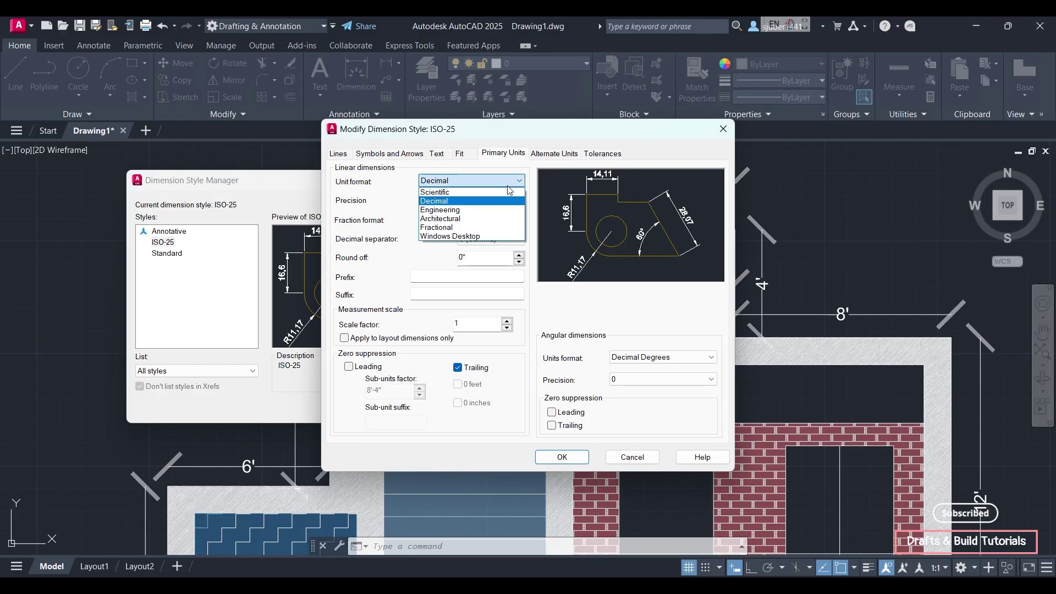
pyautogui.click(501, 219)
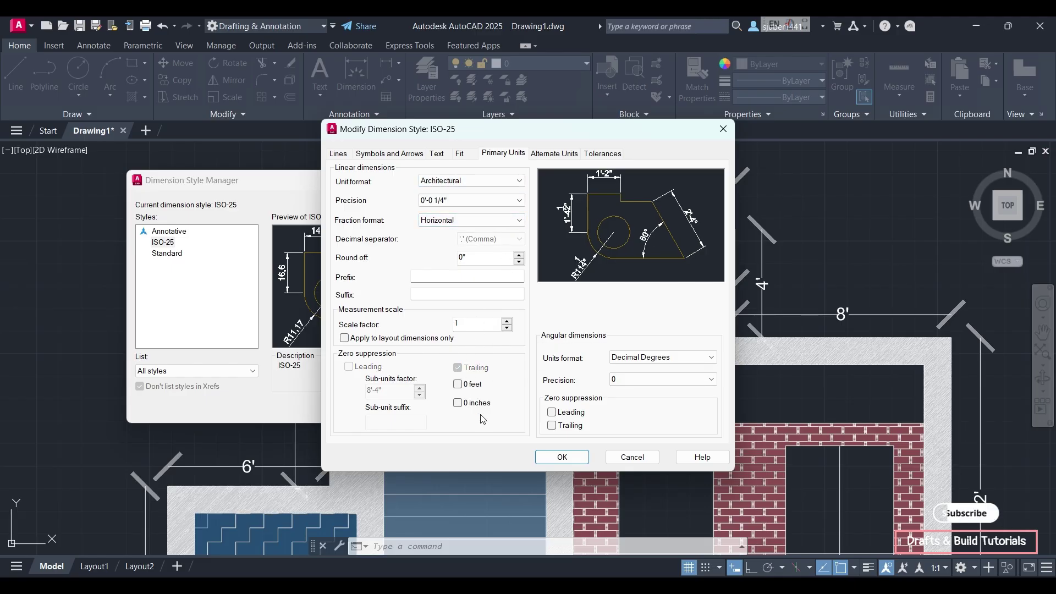
# Step: Set the ISO-25 dimension style's text color to Yellow and save the style changes
pyautogui.click(443, 155)
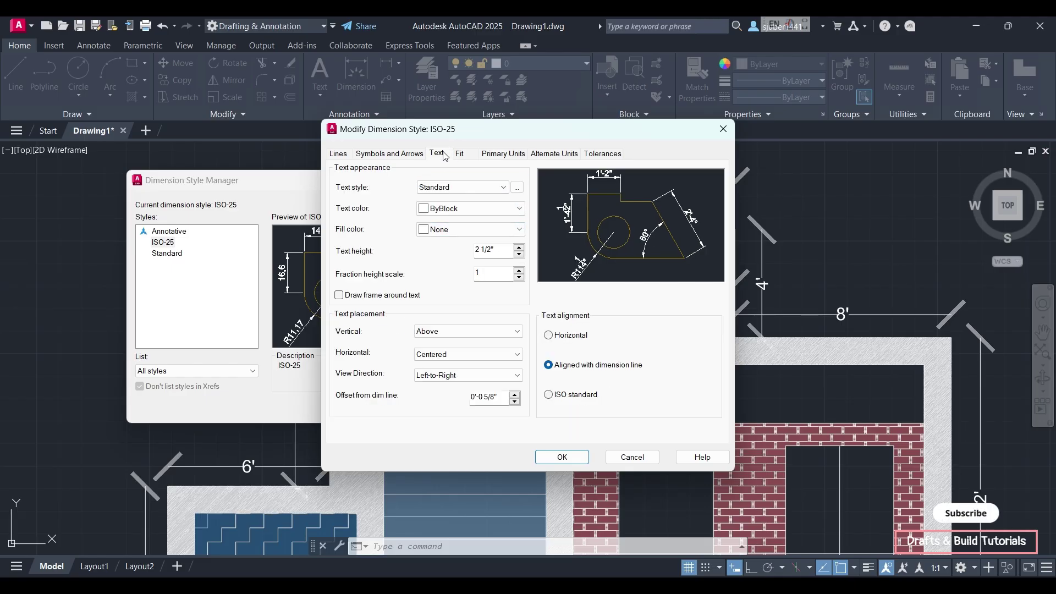
pyautogui.click(507, 209)
pyautogui.click(490, 256)
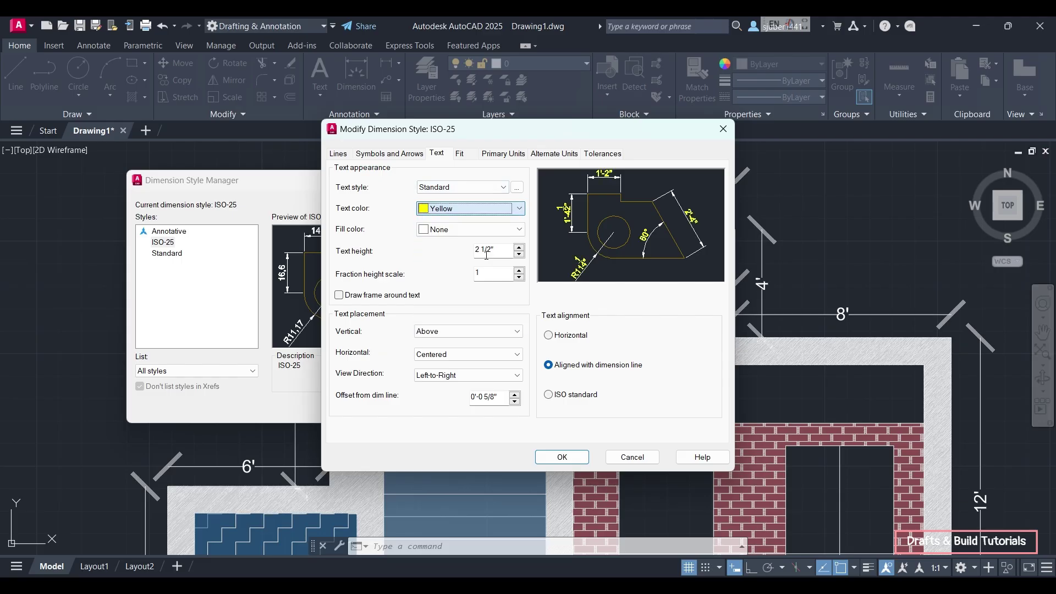
pyautogui.click(575, 460)
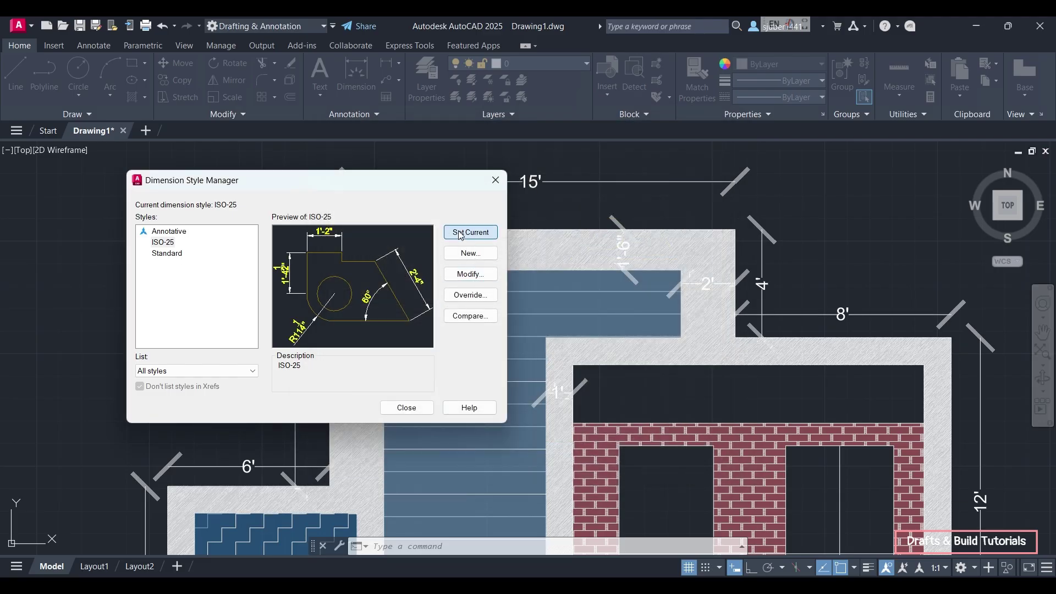
pyautogui.click(410, 408)
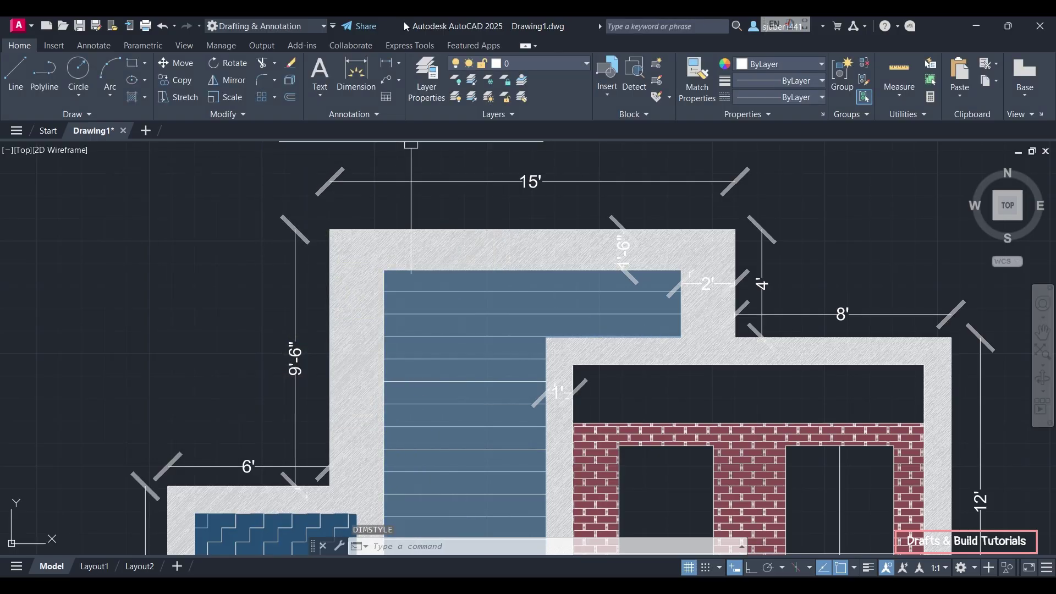
pyautogui.click(388, 70)
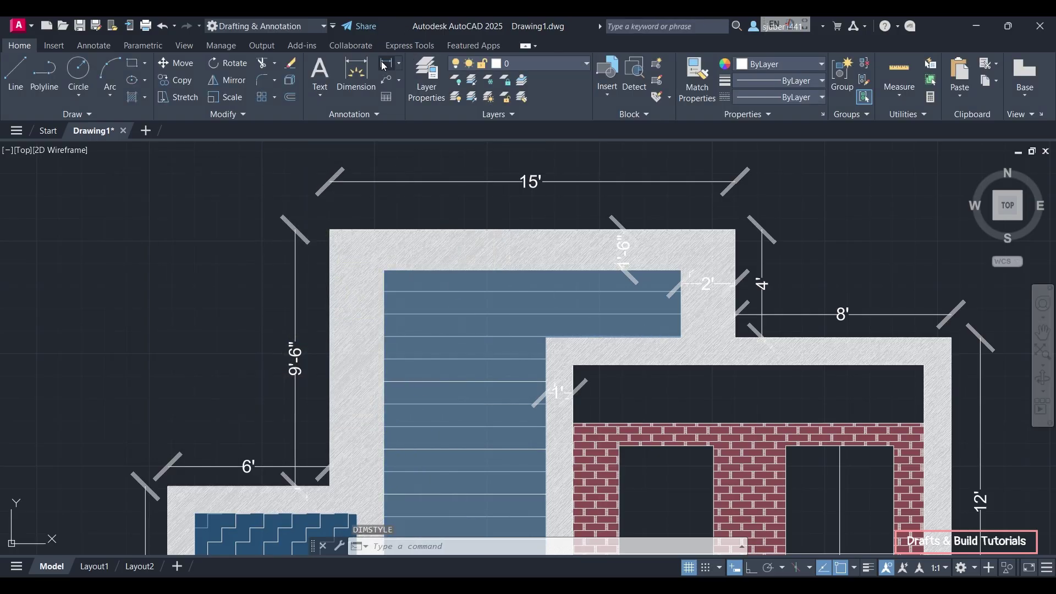
pyautogui.click(331, 230)
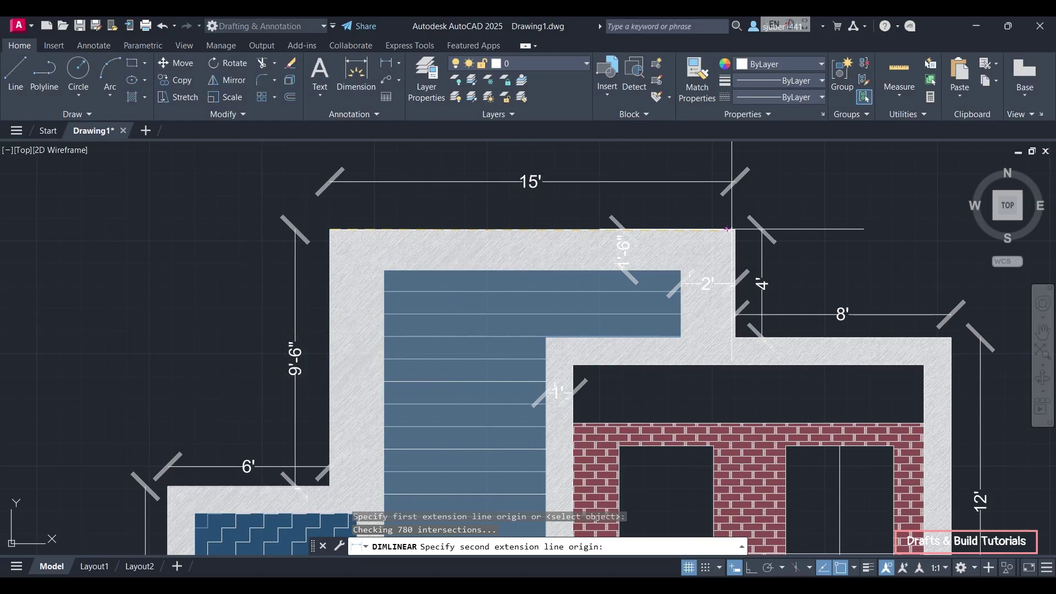
pyautogui.click(733, 229)
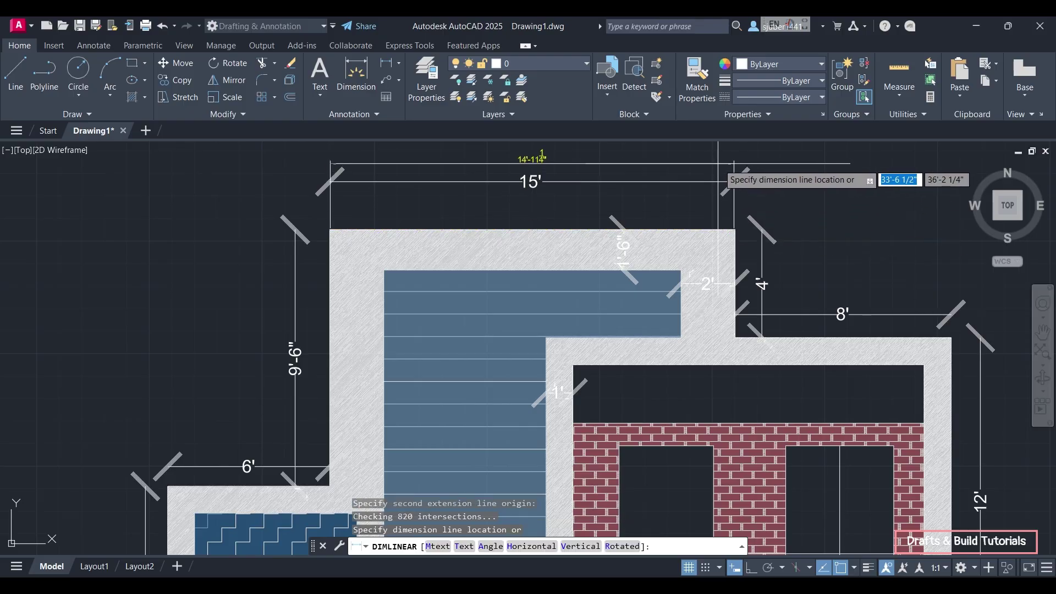
pyautogui.press('Escape')
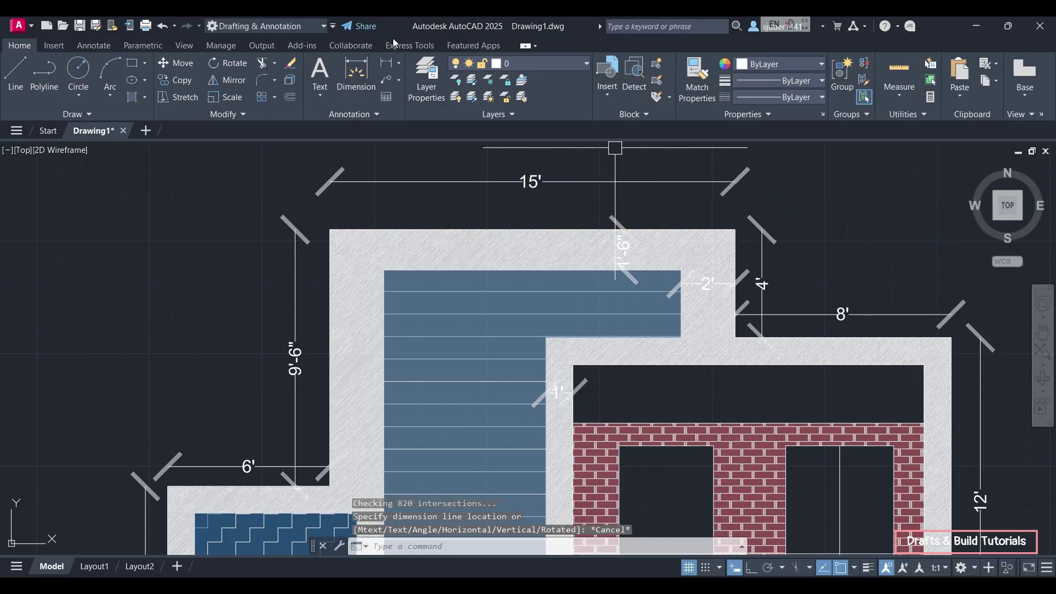
# Step: Add a horizontal linear dimension between the tallest block's two exact upper corners, placed just below the imported 15' dimension line
pyautogui.click(387, 63)
pyautogui.scroll(8, 348, 282)
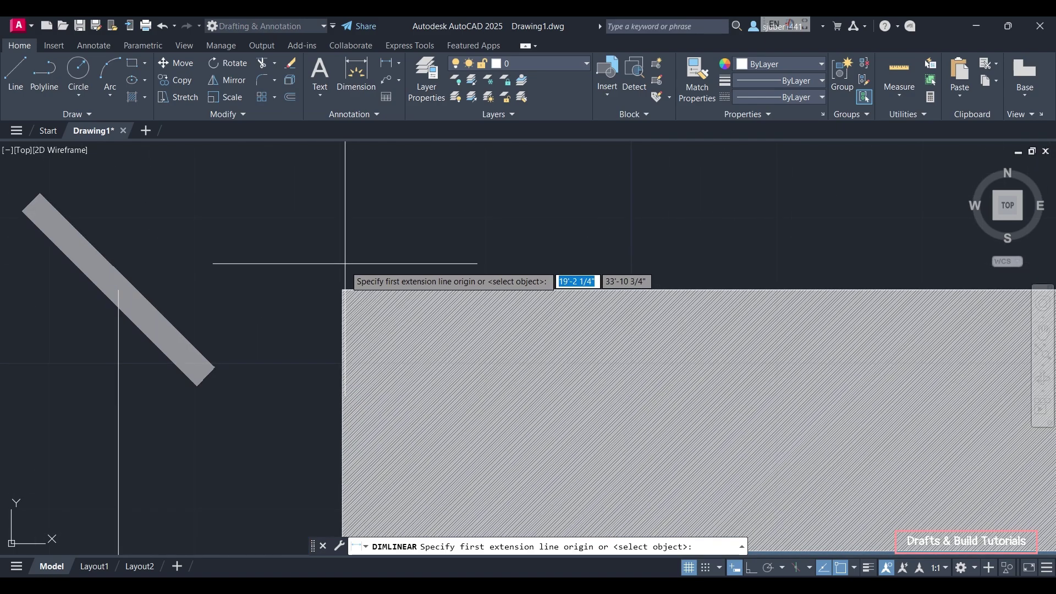
pyautogui.click(344, 290)
pyautogui.scroll(-8, 495, 287)
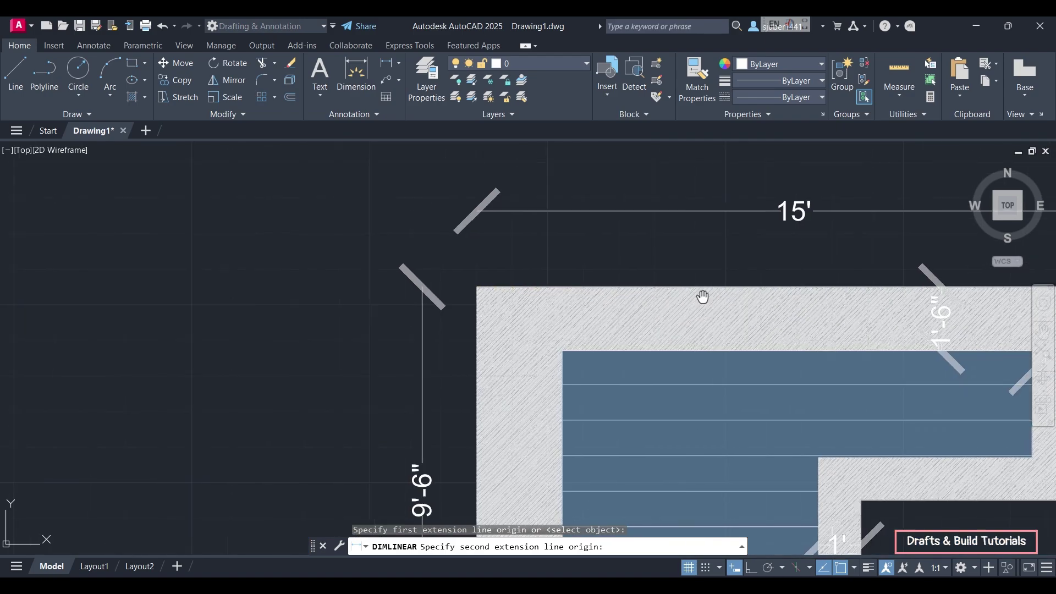
pyautogui.moveTo(701, 295); pyautogui.dragTo(253, 294, button='middle')
pyautogui.scroll(8, 692, 297)
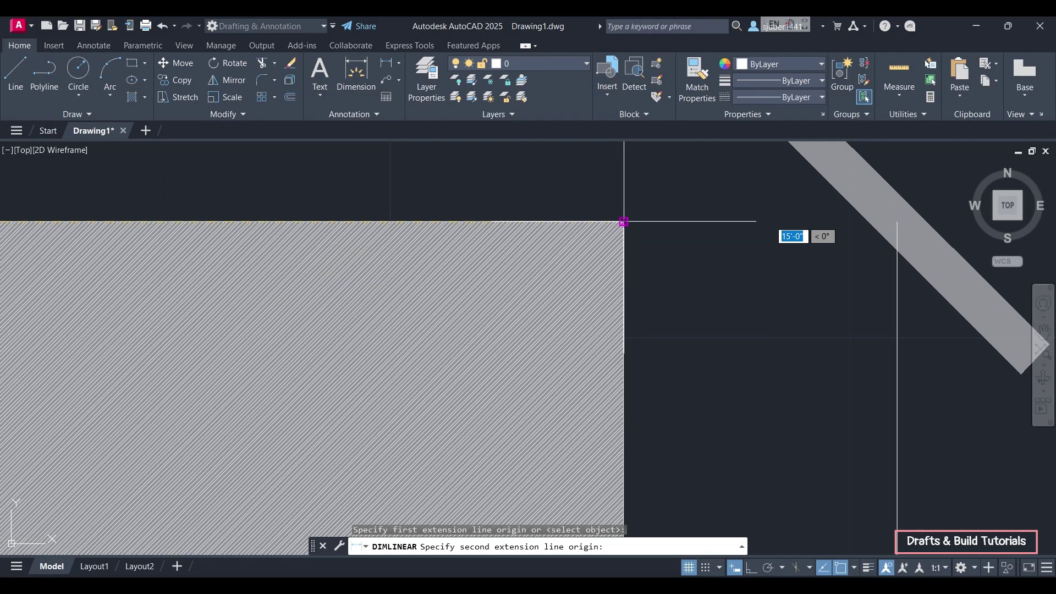
pyautogui.click(624, 224)
pyautogui.scroll(-8, 624, 224)
pyautogui.click(630, 199)
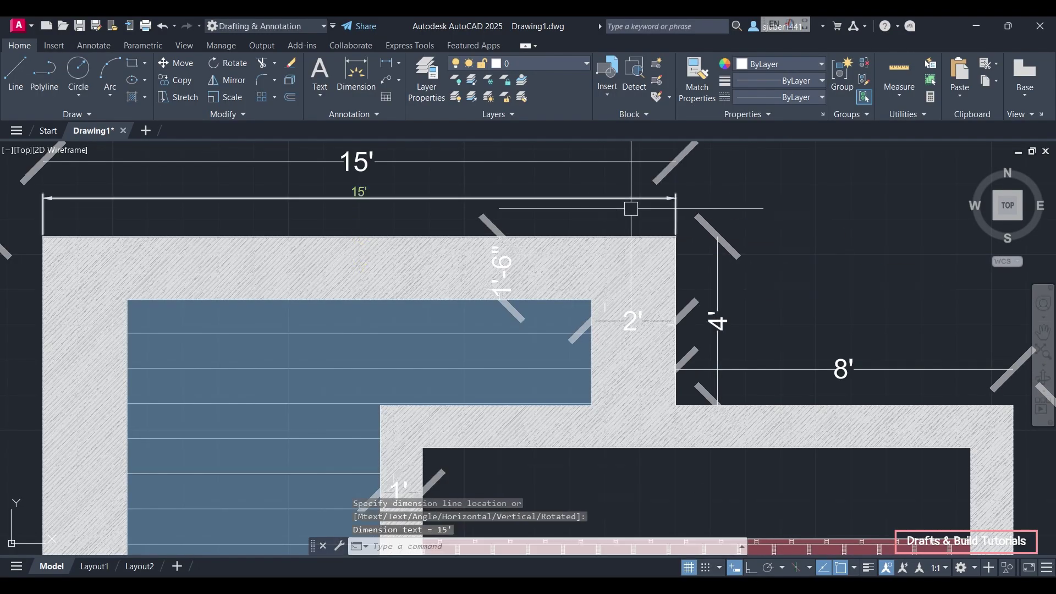
pyautogui.scroll(-2, 668, 222)
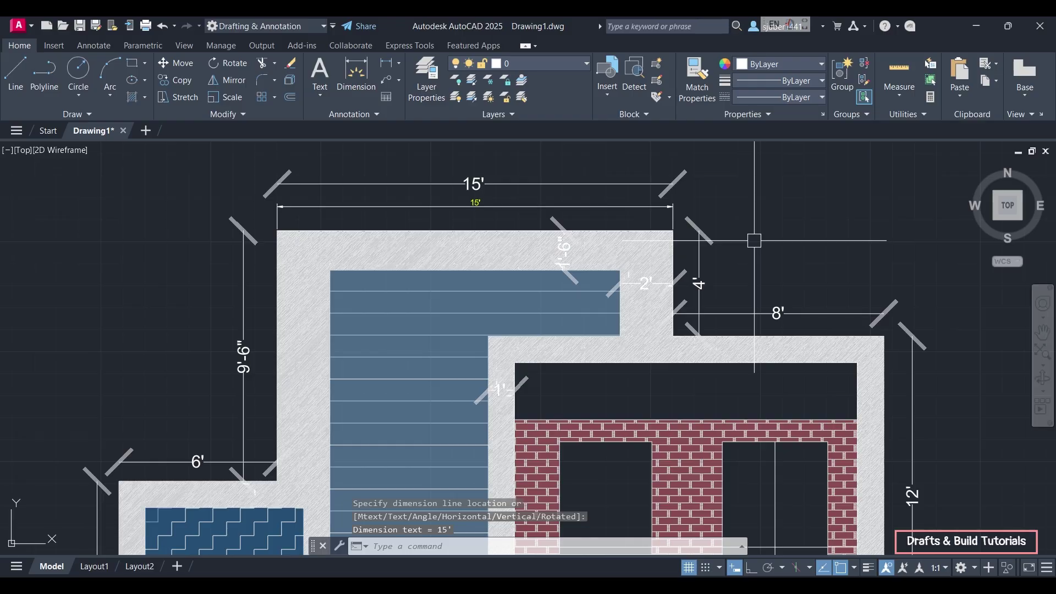
pyautogui.scroll(2, 427, 188)
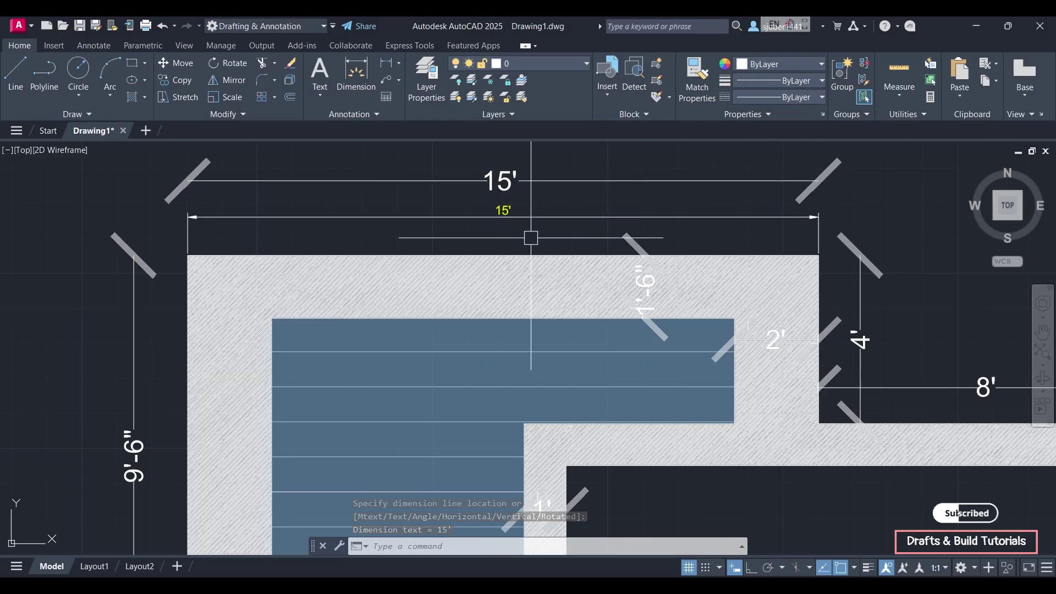
pyautogui.click(383, 66)
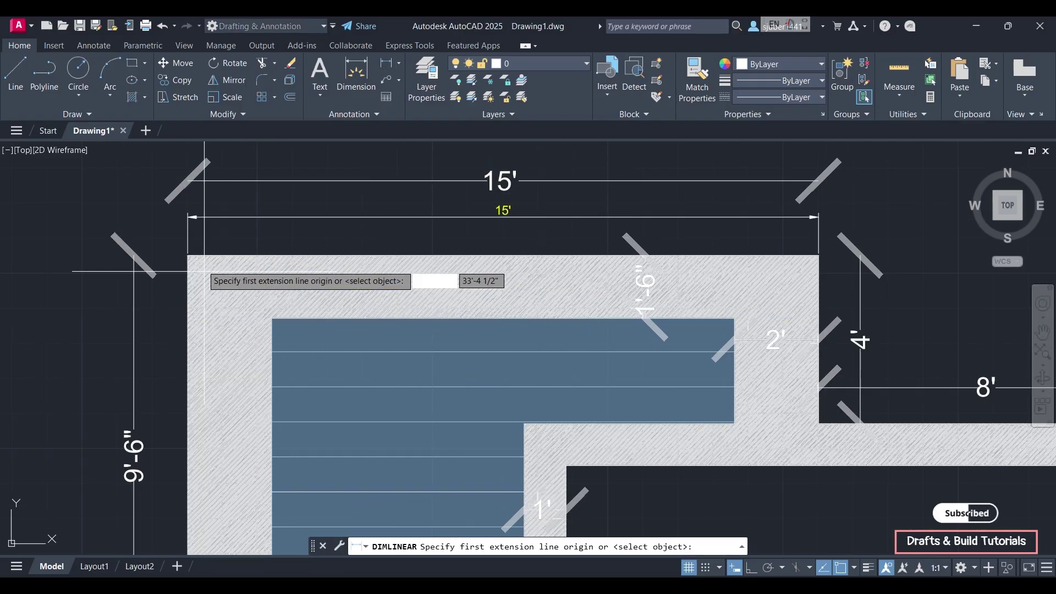
pyautogui.scroll(3, 198, 236)
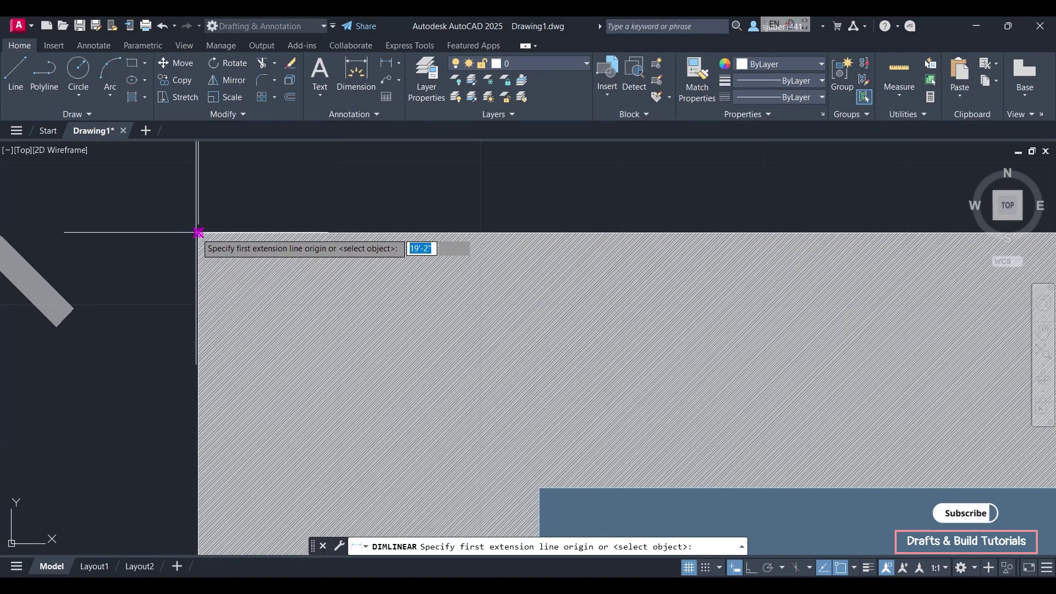
pyautogui.click(199, 233)
pyautogui.moveTo(212, 412); pyautogui.dragTo(465, 189, button='middle')
pyautogui.scroll(-3, 464, 189)
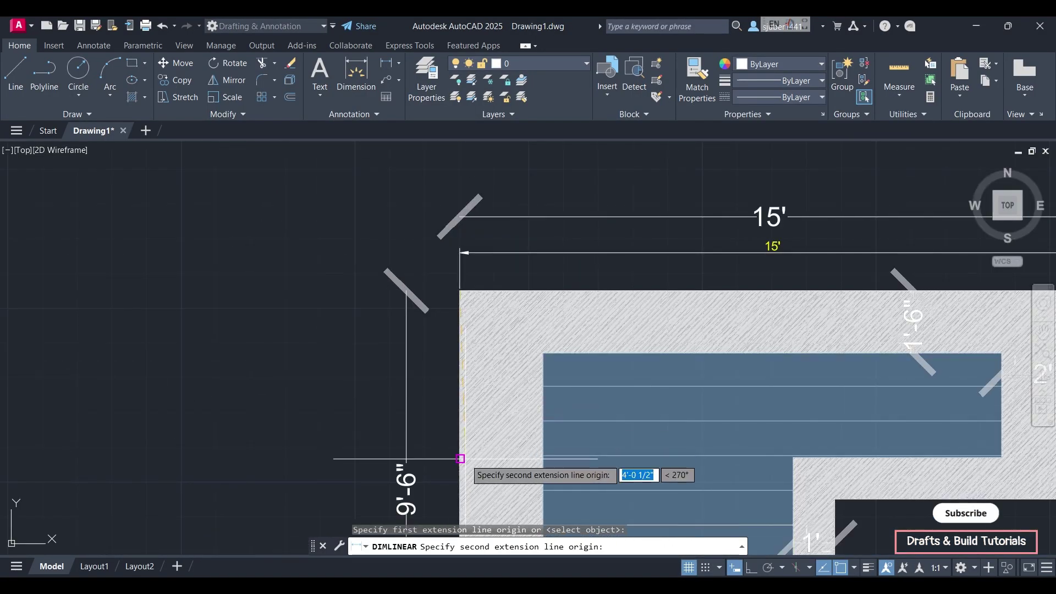
pyautogui.scroll(2, 460, 460)
pyautogui.press('Escape')
# Step: Add a vertical linear dimension from the tallest block's lower-left roof junction up to its upper-left corner, placed beside the imported 9'-6" dimension
pyautogui.moveTo(217, 442); pyautogui.dragTo(471, 446)
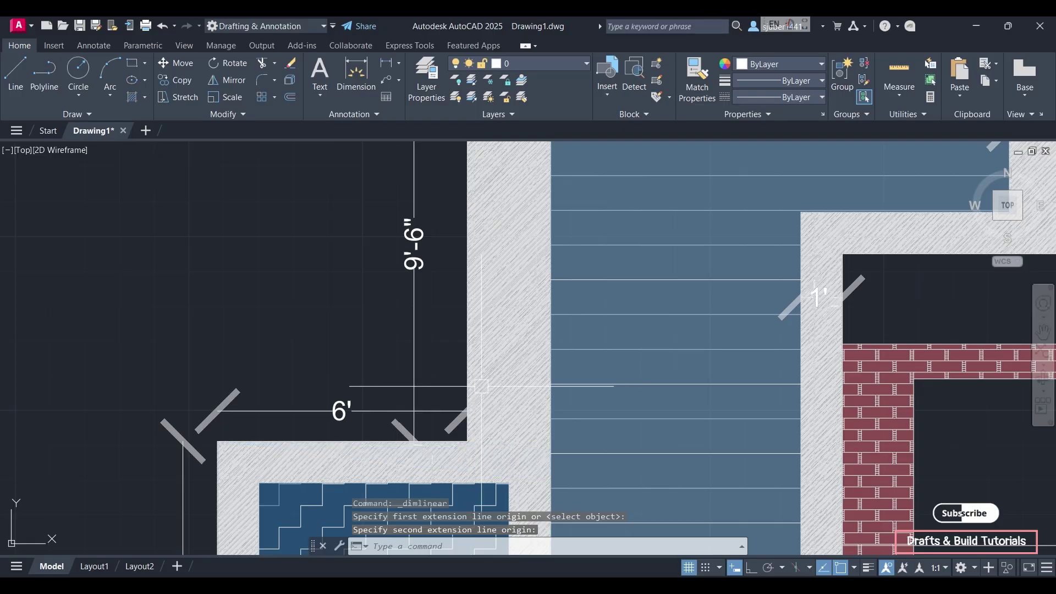
pyautogui.press('Return')
pyautogui.press('Return')
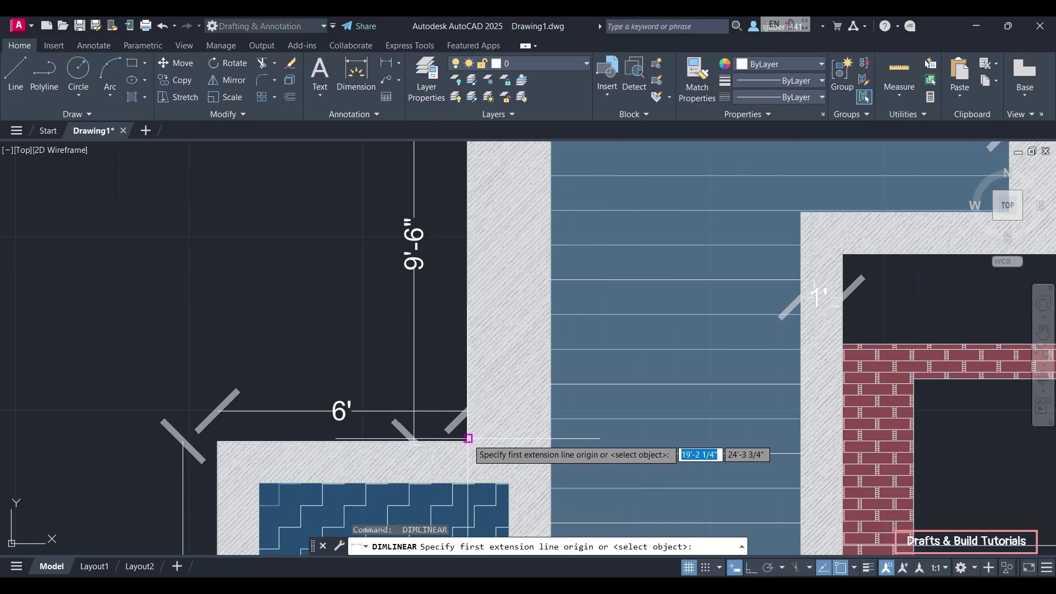
pyautogui.scroll(5, 466, 440)
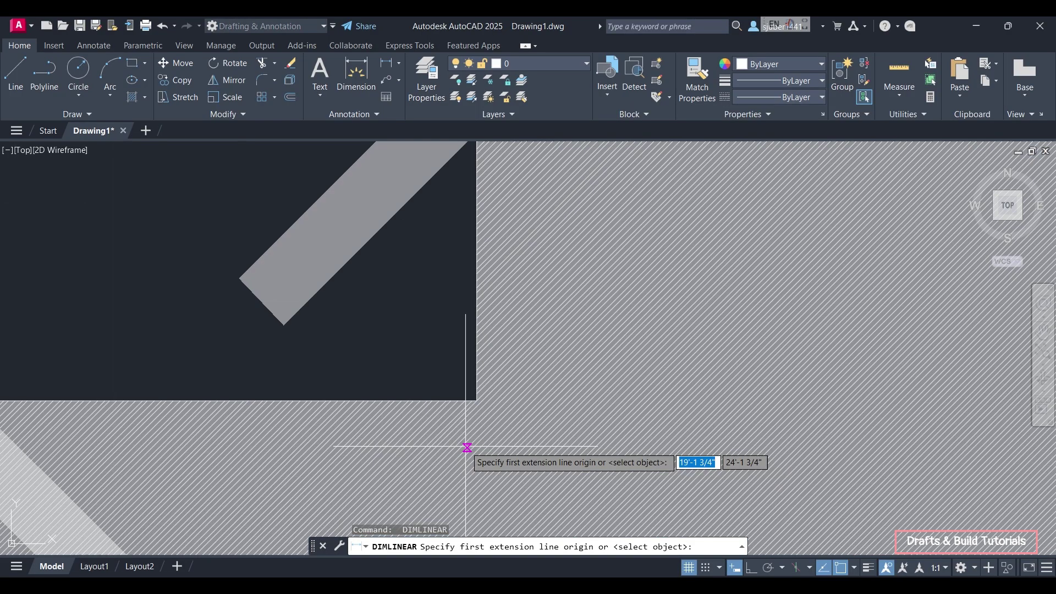
pyautogui.click(477, 400)
pyautogui.scroll(-3, 484, 299)
pyautogui.scroll(-4, 484, 299)
pyautogui.moveTo(484, 302)
pyautogui.mouseDown(button='middle')
pyautogui.moveTo(478, 468)
pyautogui.moveTo(460, 553)
pyautogui.mouseUp(button='middle')
pyautogui.moveTo(457, 165); pyautogui.dragTo(416, 512, button='middle')
pyautogui.scroll(8, 416, 294)
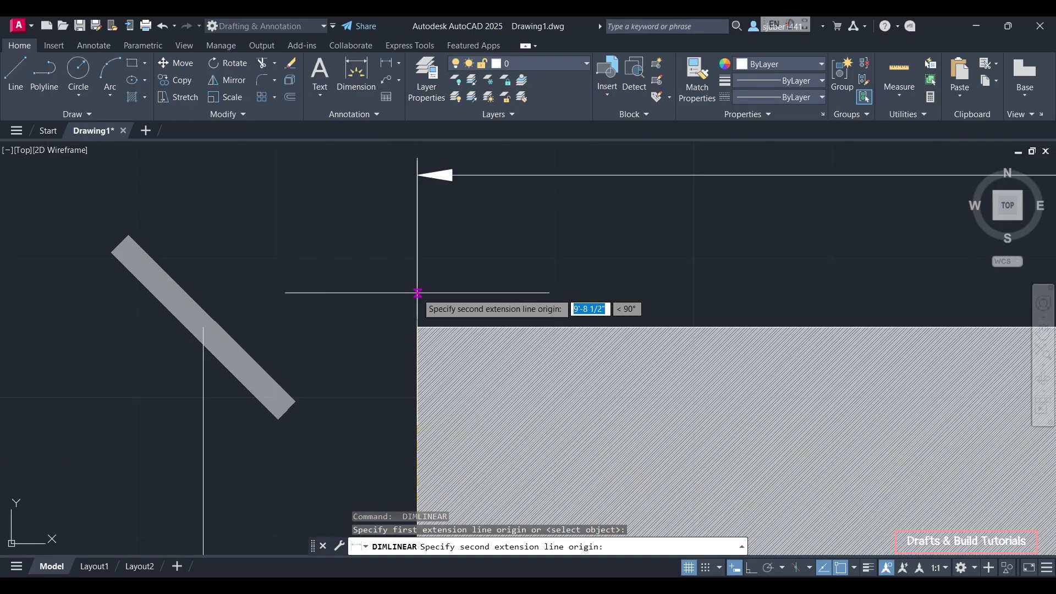
pyautogui.click(415, 378)
pyautogui.scroll(-3, 329, 436)
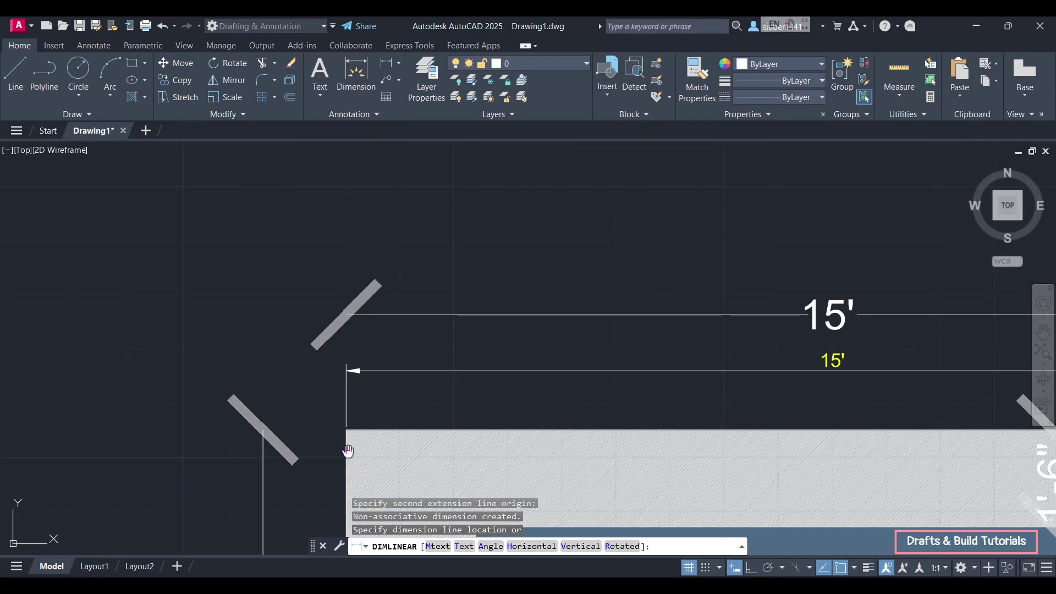
pyautogui.moveTo(346, 445); pyautogui.dragTo(484, 279, button='middle')
pyautogui.click(330, 337)
# Step: Compare the new vertical dimension with the imported 9'-6" dimension beside it and review the whole elevation
pyautogui.scroll(-4, 348, 383)
pyautogui.moveTo(348, 383); pyautogui.dragTo(367, 215, button='middle')
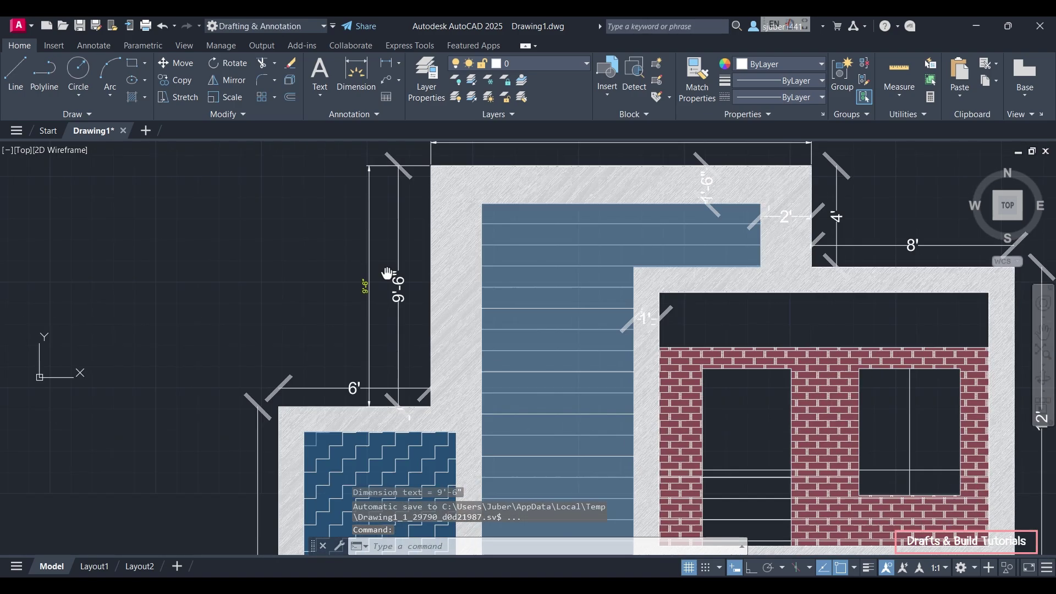
pyautogui.scroll(5, 389, 259)
pyautogui.scroll(-4, 356, 324)
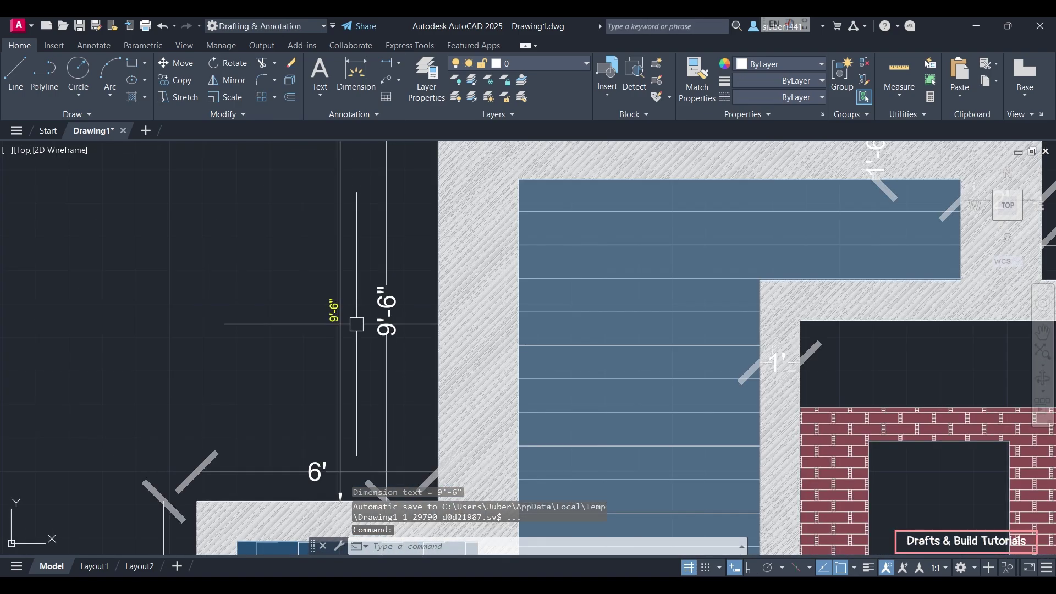
pyautogui.scroll(-3, 357, 324)
pyautogui.press('Escape')
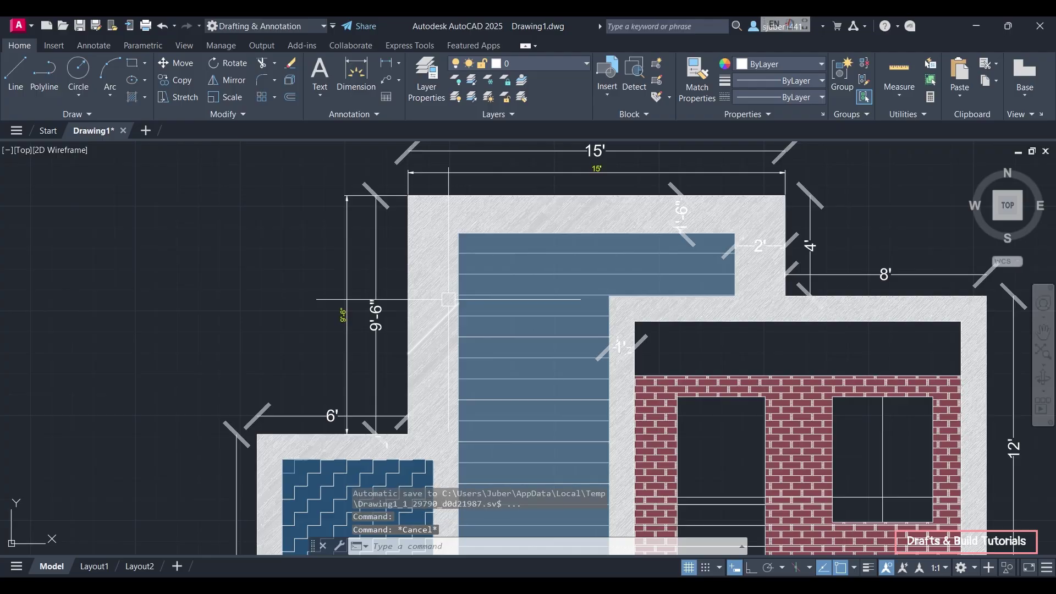
pyautogui.scroll(-3, 448, 299)
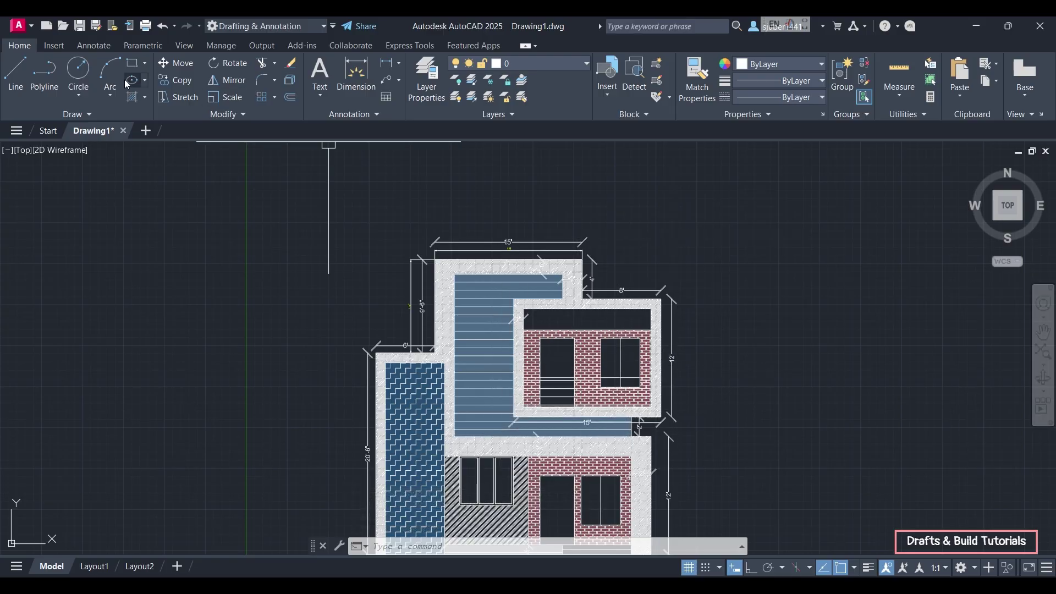
pyautogui.click(107, 99)
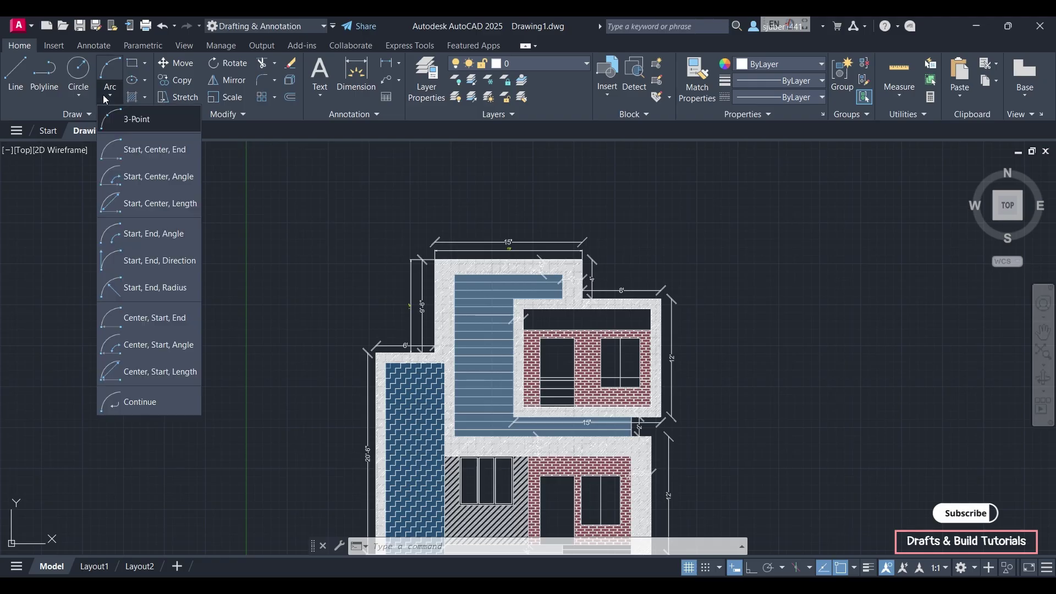
pyautogui.click(108, 100)
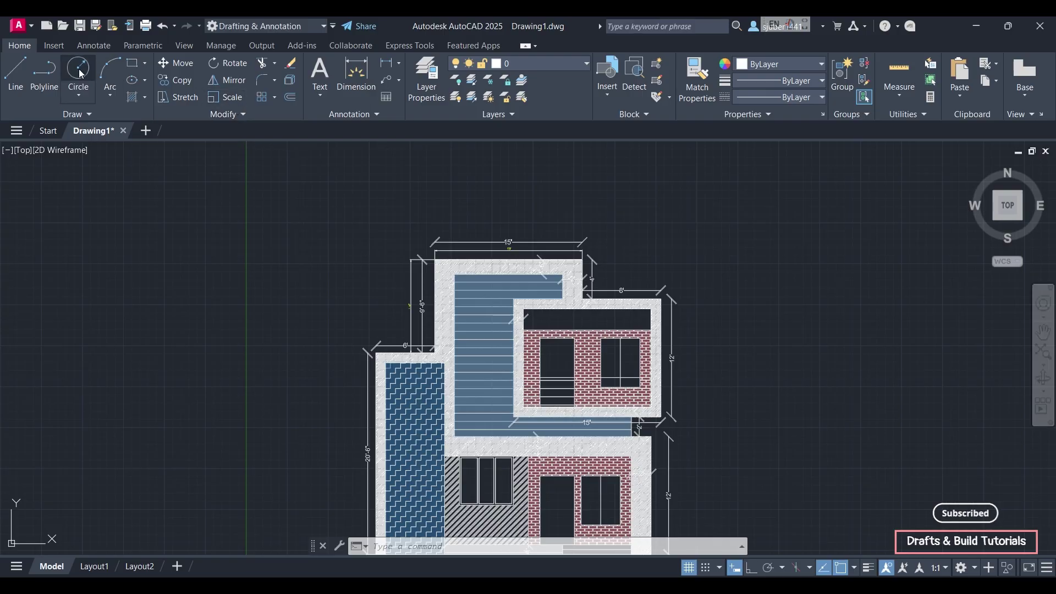
# Step: Draw a circle in the empty area to the left of the house elevation
pyautogui.click(79, 70)
pyautogui.click(99, 257)
pyautogui.click(160, 256)
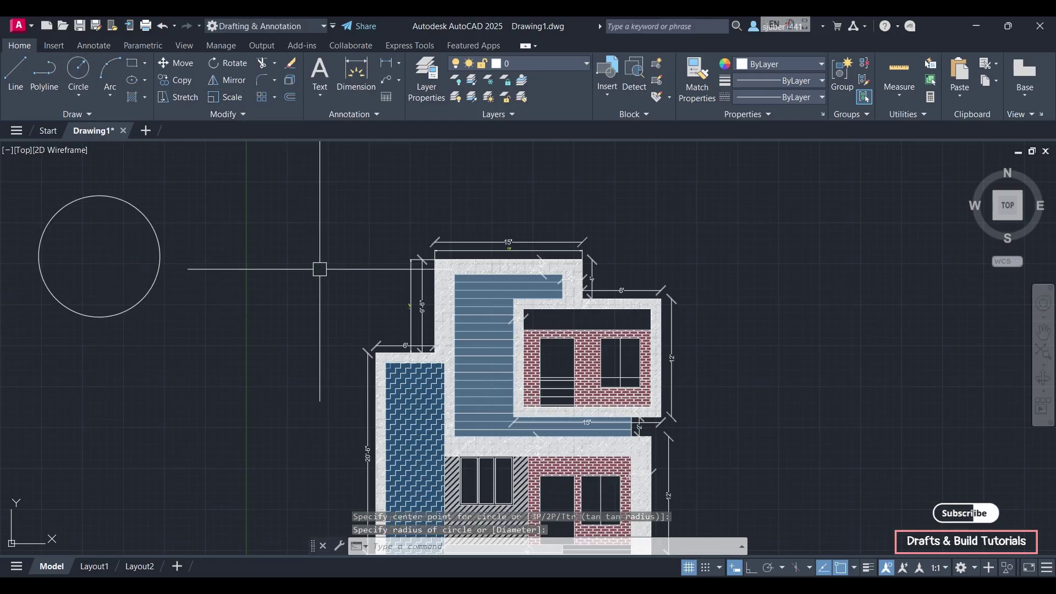
# Step: Try to scale the circle about its center point
pyautogui.click(230, 97)
pyautogui.click(159, 266)
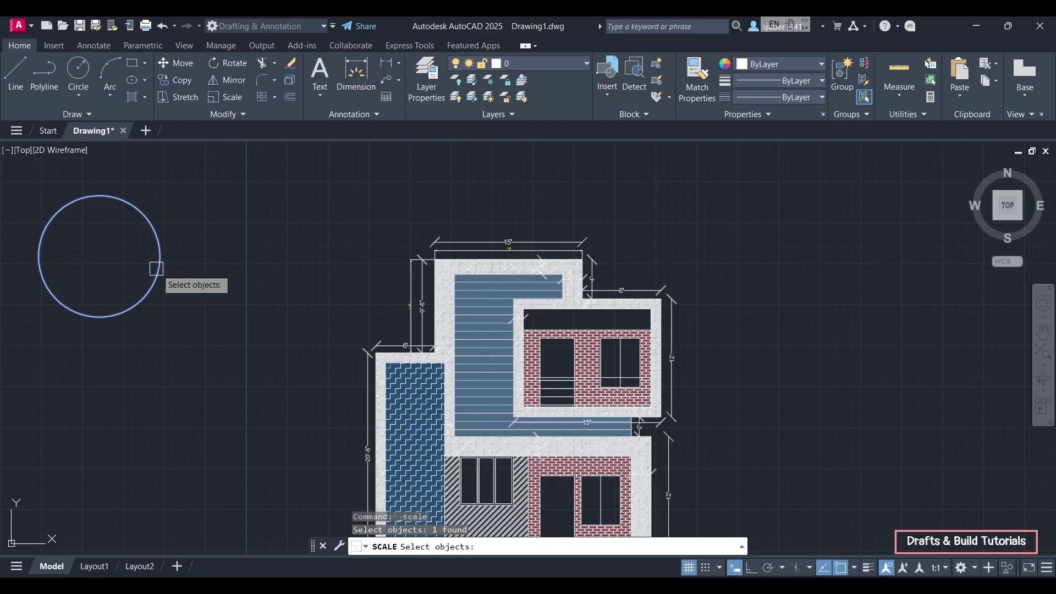
pyautogui.press('Return')
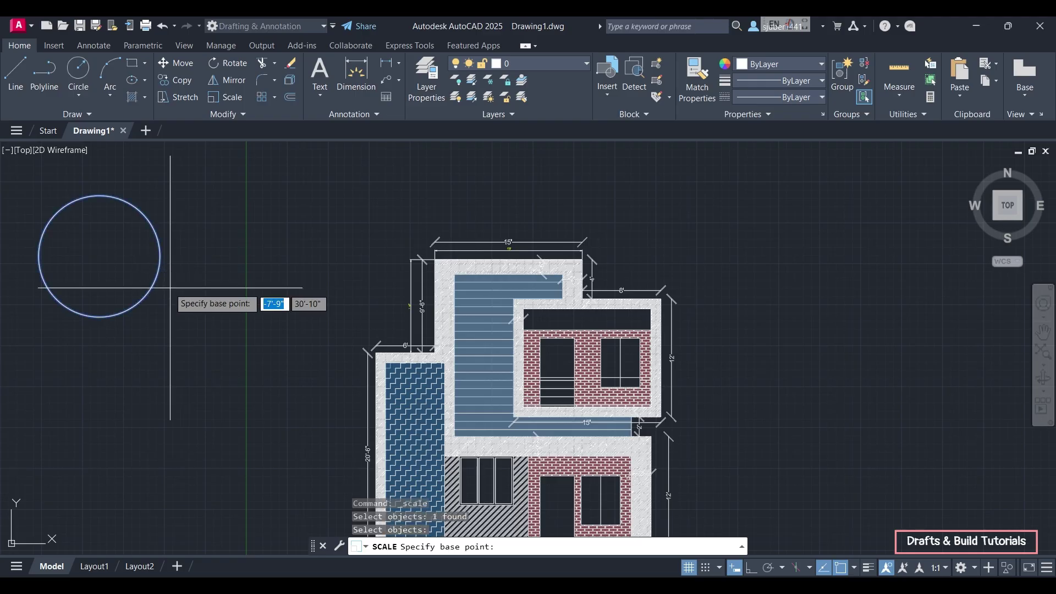
pyautogui.click(99, 256)
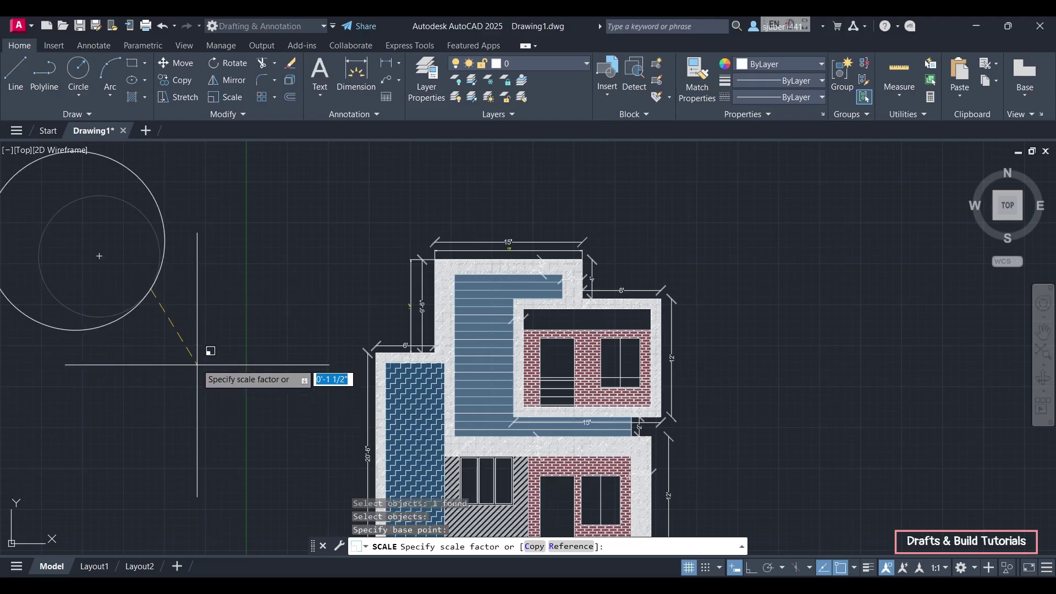
pyautogui.press('Escape')
# Step: Erase the circle to the left of the elevation
pyautogui.click(189, 335)
pyautogui.click(137, 264)
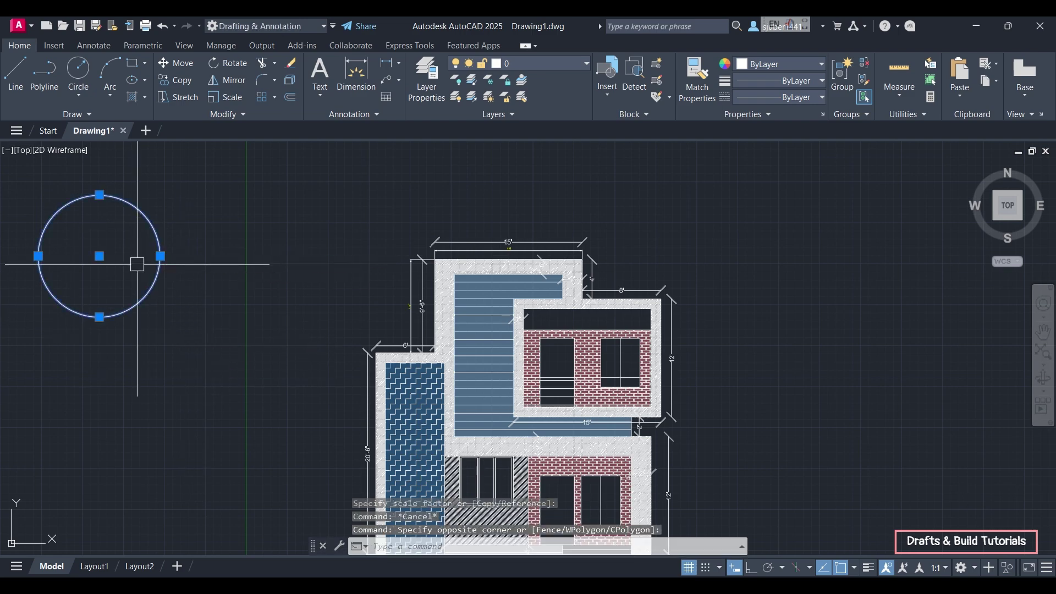
pyautogui.press('Delete')
# Step: Erase the entire imported elevation with its dimensions, including the leftover objects along the ground line, to empty the drawing
pyautogui.scroll(-2, 668, 385)
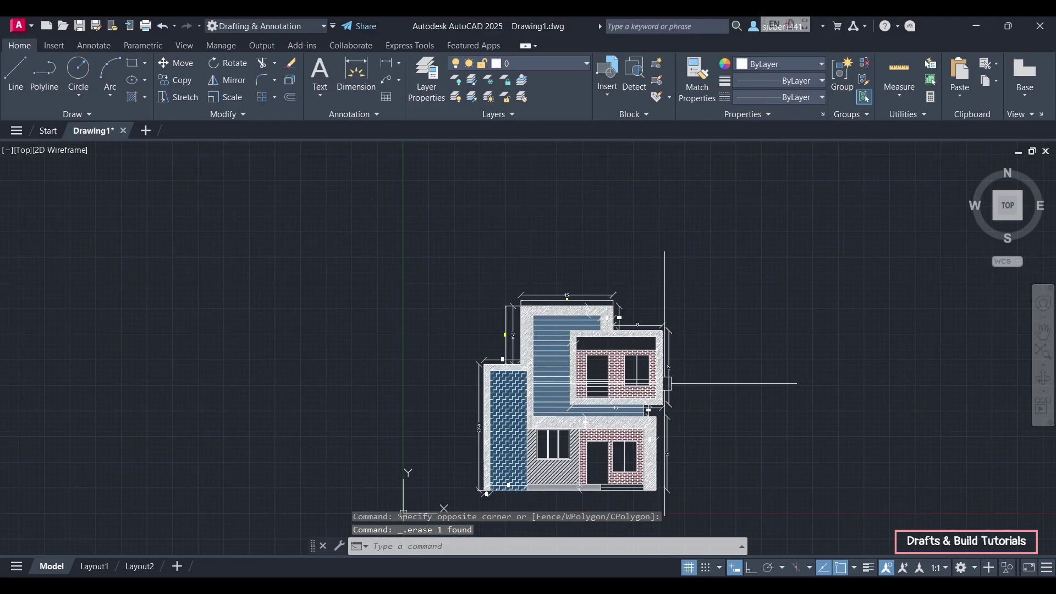
pyautogui.scroll(2, 608, 359)
pyautogui.scroll(-2, 607, 359)
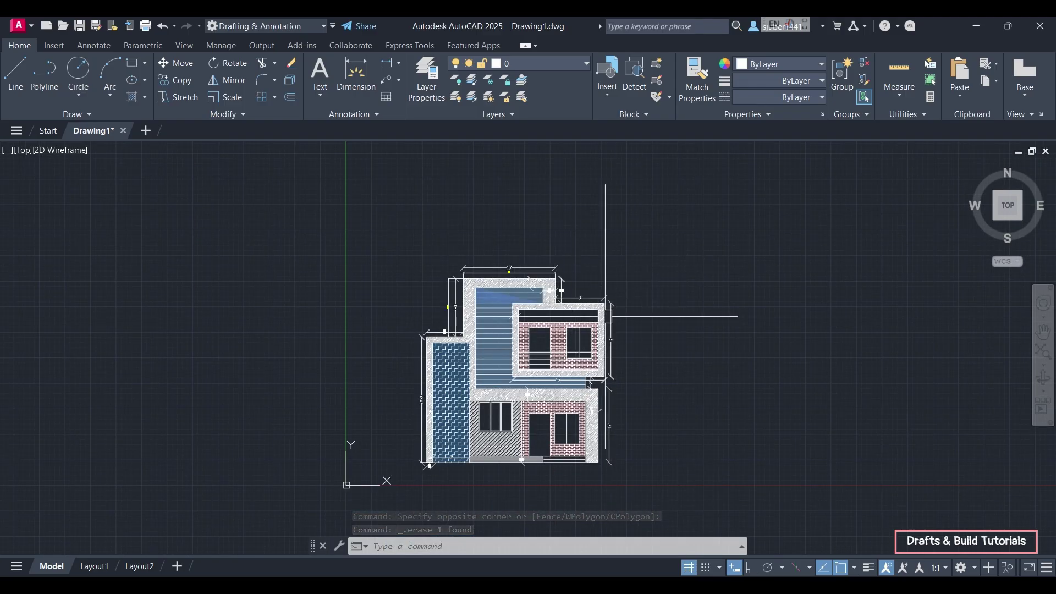
pyautogui.click(639, 241)
pyautogui.click(409, 461)
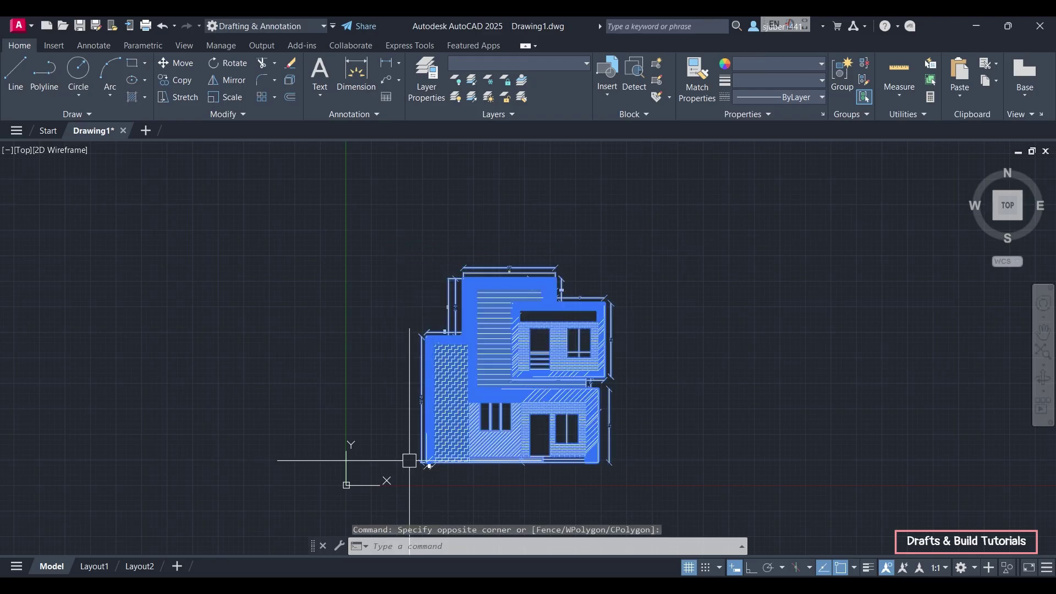
pyautogui.press('Delete')
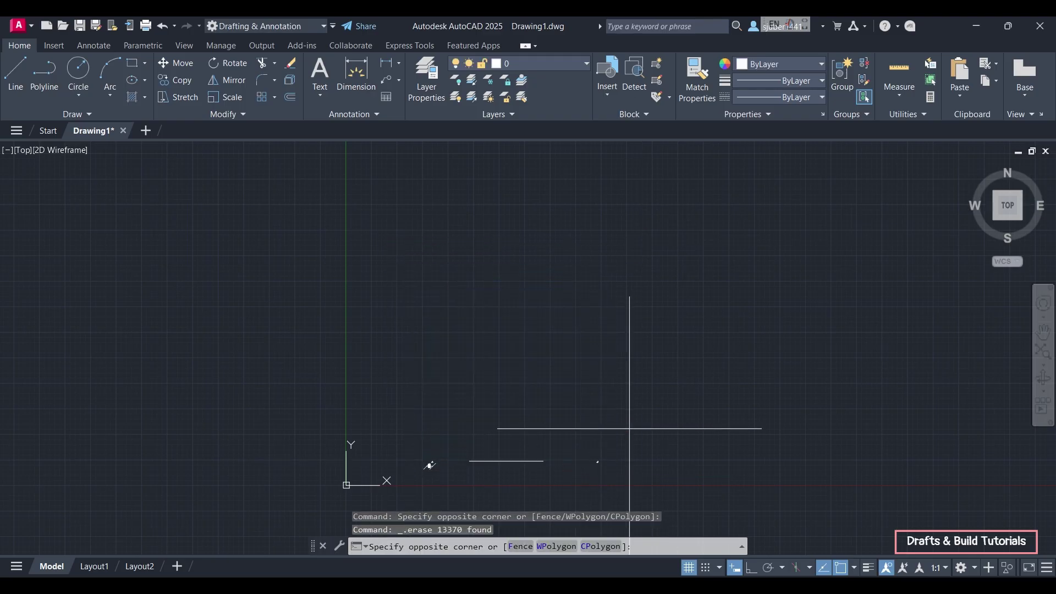
pyautogui.click(629, 429)
pyautogui.click(409, 486)
pyautogui.press('Delete')
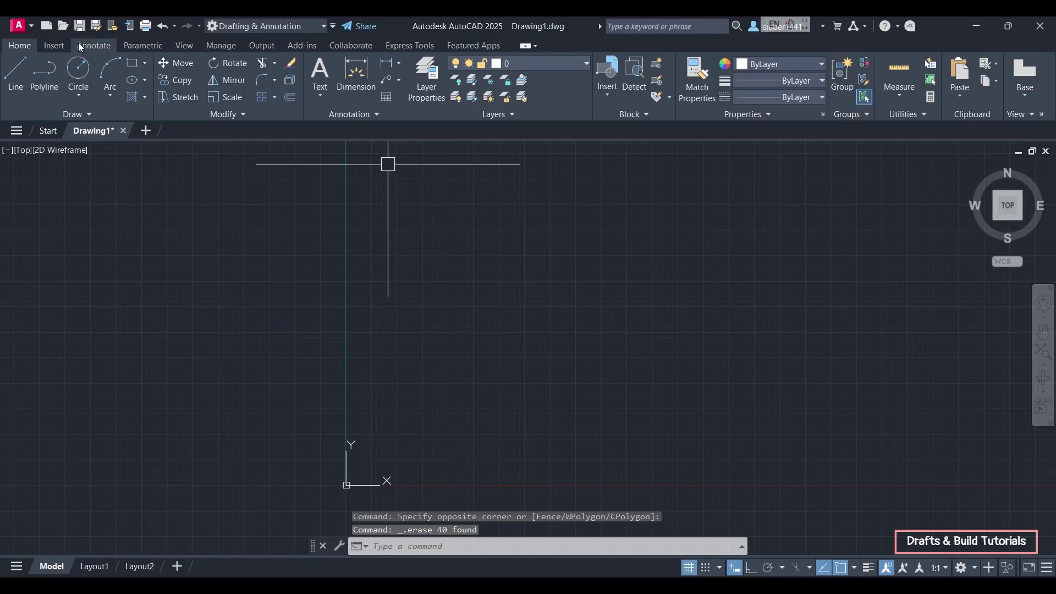
# Step: Start a PDF import and choose the file American Farmhouse 201225 full from the Downloads folder
pyautogui.click(54, 45)
pyautogui.click(533, 73)
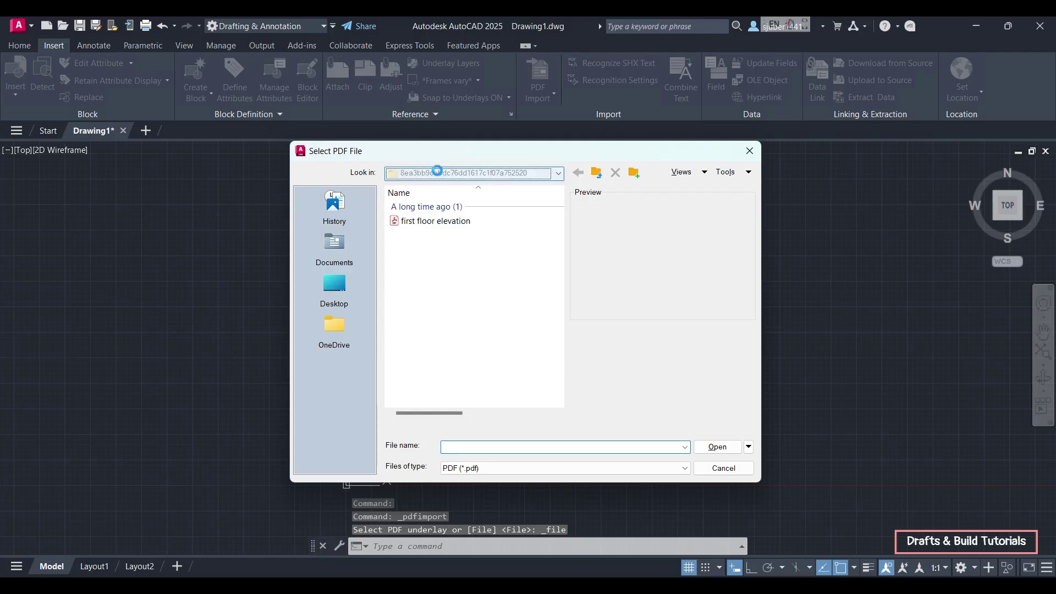
pyautogui.click(440, 172)
pyautogui.click(445, 245)
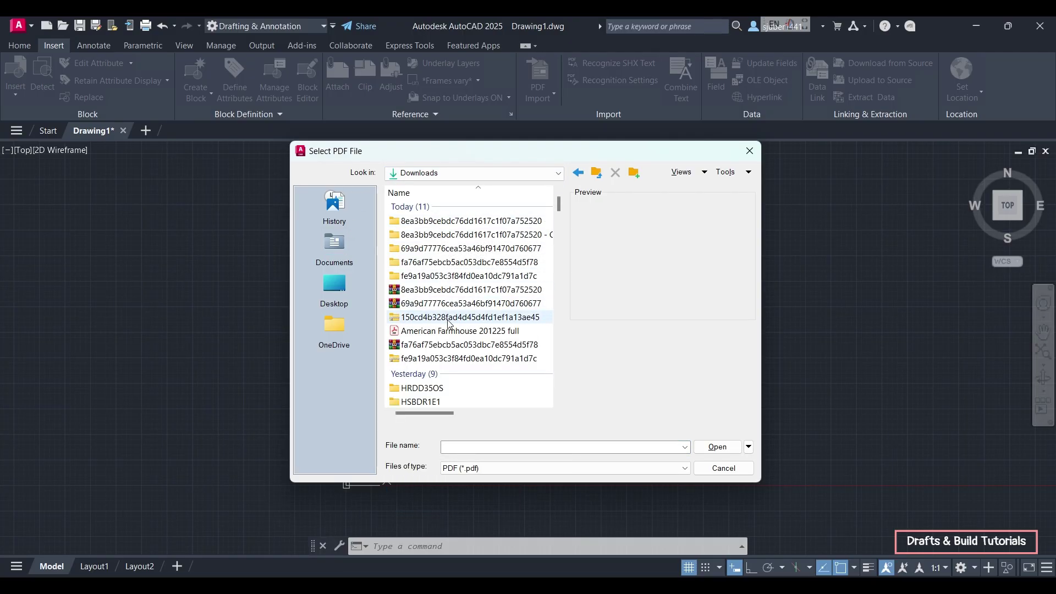
pyautogui.click(455, 331)
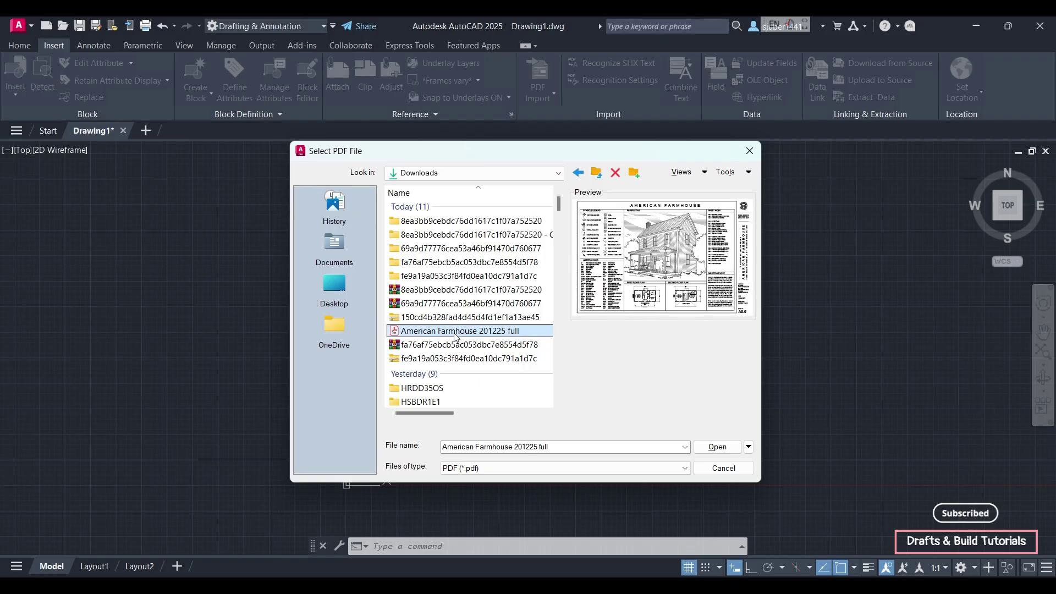
pyautogui.click(718, 447)
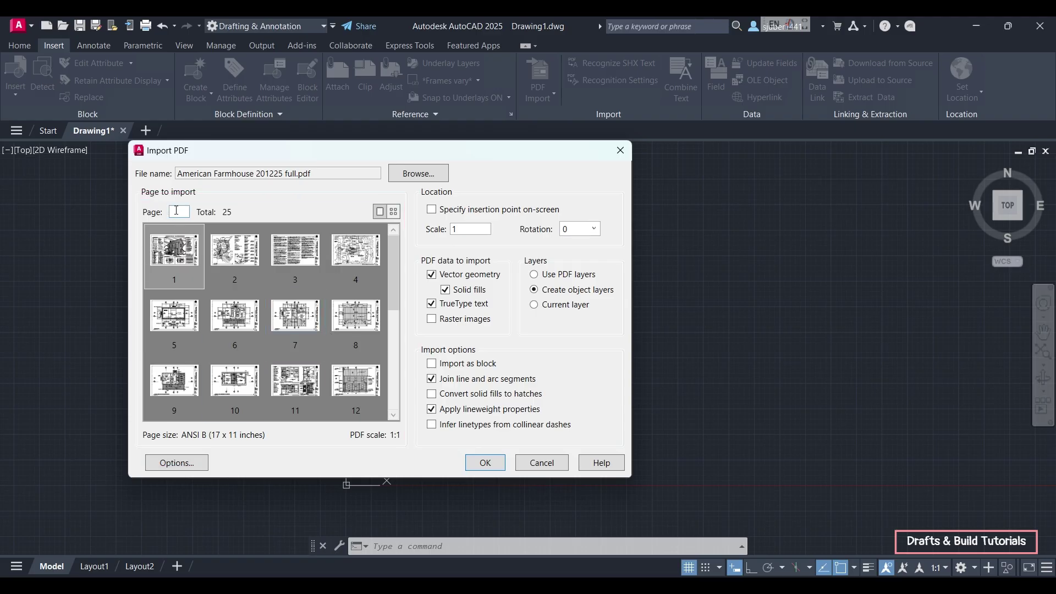
# Step: Import page 10 of the American Farmhouse PDF at scale 1 with object layers
pyautogui.click(254, 404)
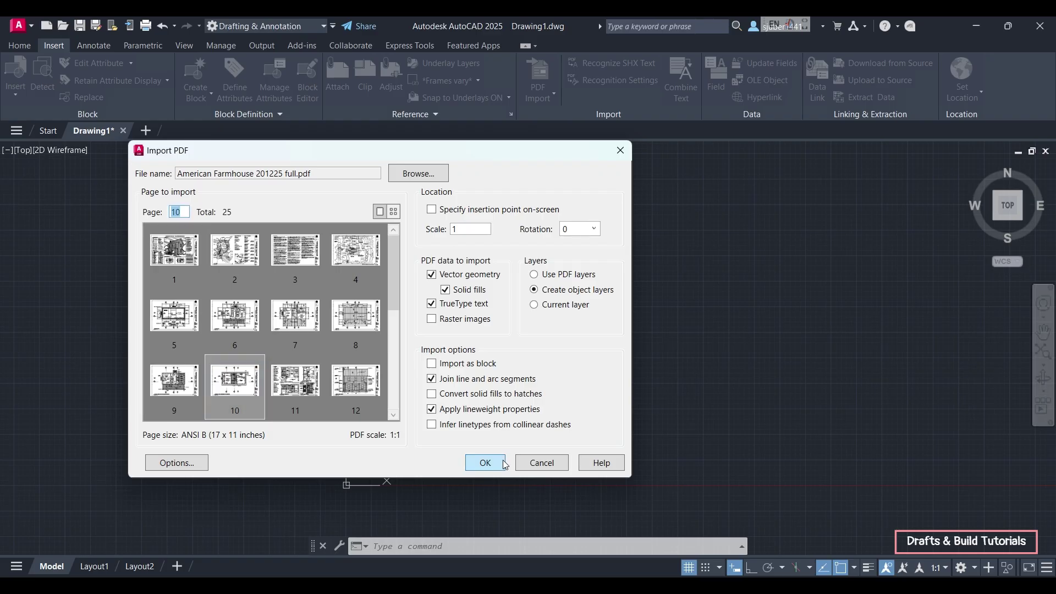
pyautogui.click(485, 463)
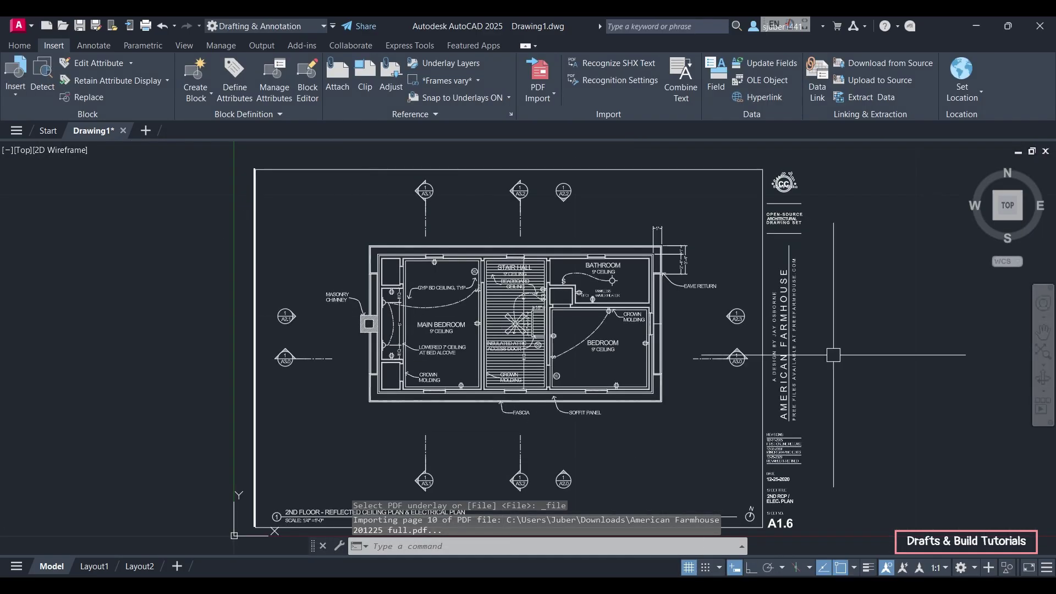
pyautogui.scroll(4, 485, 289)
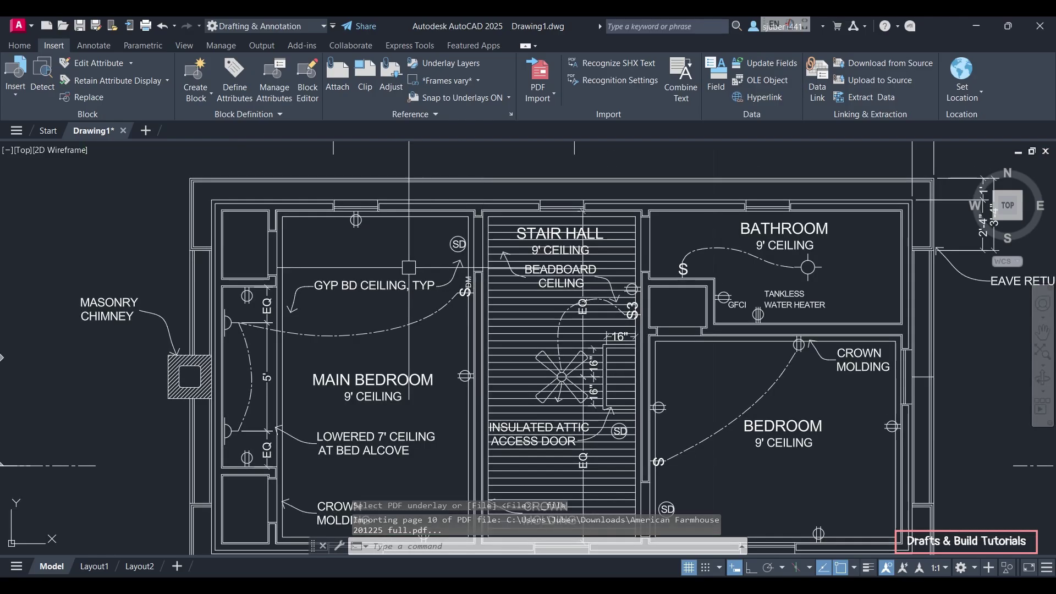
# Step: Undo the last line and scale operations made on the imported floor plan
pyautogui.hotkey('ctrl', 'z')
pyautogui.hotkey('ctrl', 'z')
pyautogui.hotkey('ctrl', 'z')
pyautogui.scroll(5, 502, 217)
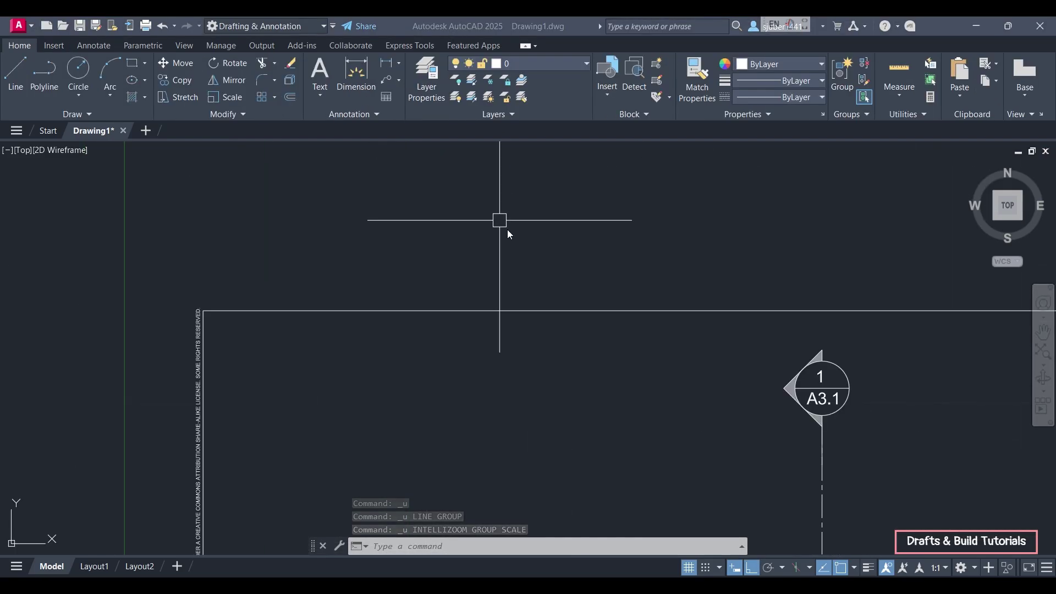
pyautogui.scroll(-5, 687, 395)
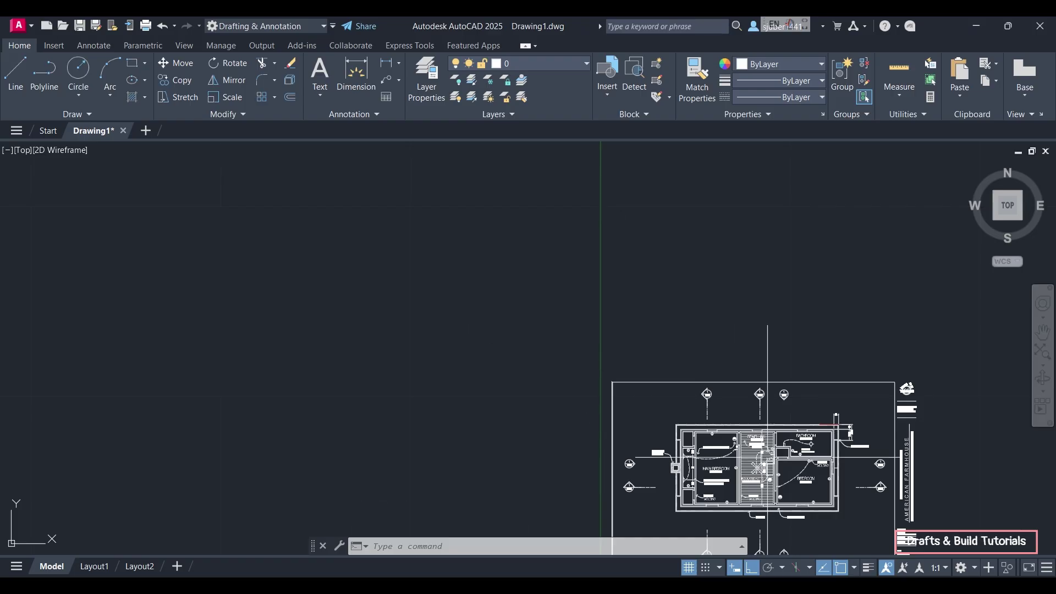
# Step: Change the BEDROOM label in the room below the bathroom to "Living Room" and save the text changes
pyautogui.scroll(2, 768, 454)
pyautogui.moveTo(759, 449); pyautogui.dragTo(590, 290, button='middle')
pyautogui.scroll(5, 503, 241)
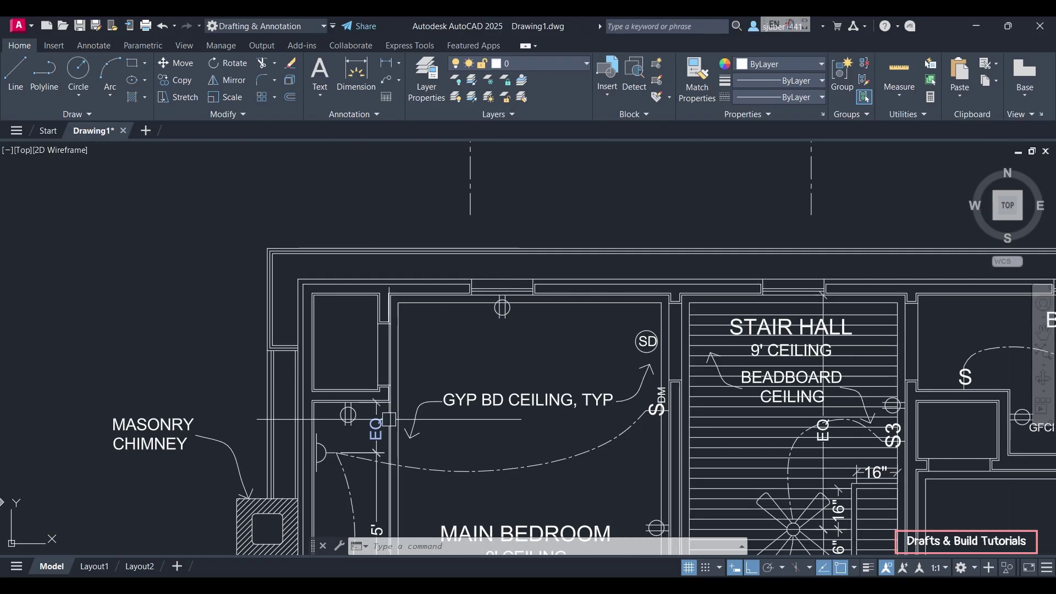
pyautogui.scroll(-2, 489, 415)
pyautogui.moveTo(538, 400); pyautogui.dragTo(420, 281, button='middle')
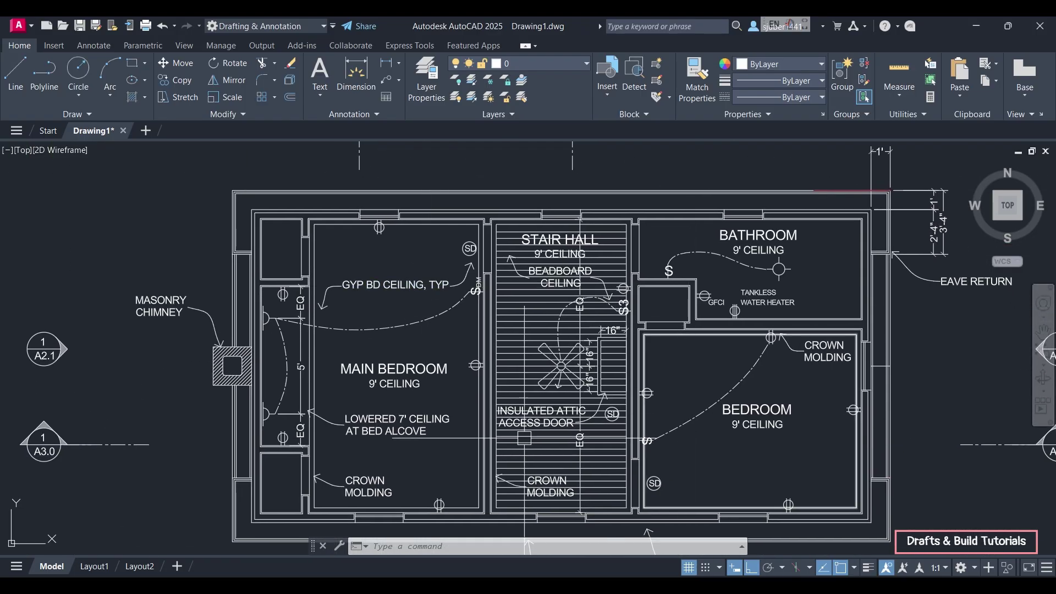
pyautogui.doubleClick(746, 411)
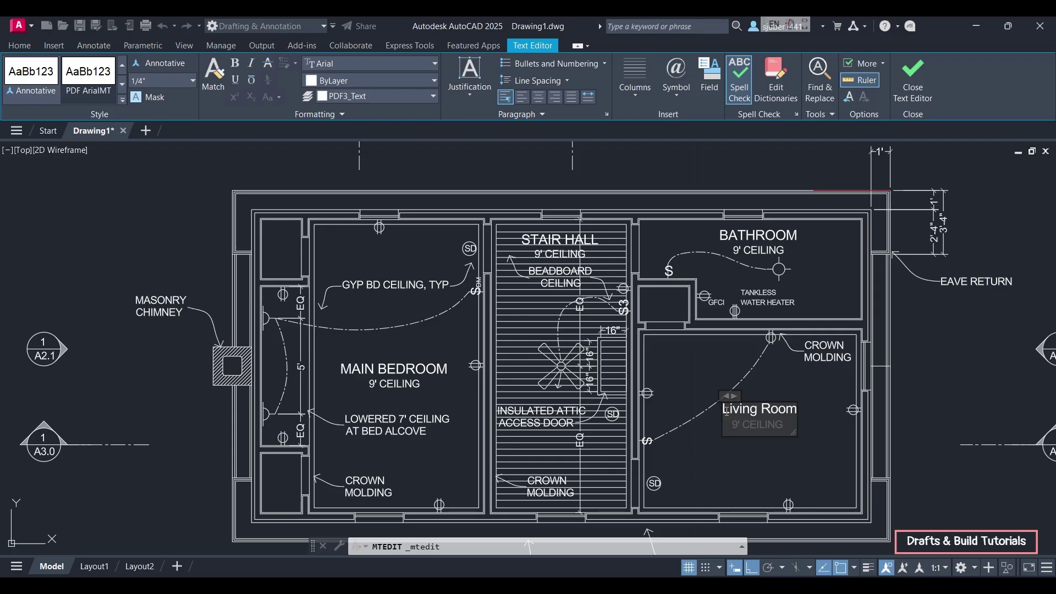
pyautogui.press('Escape')
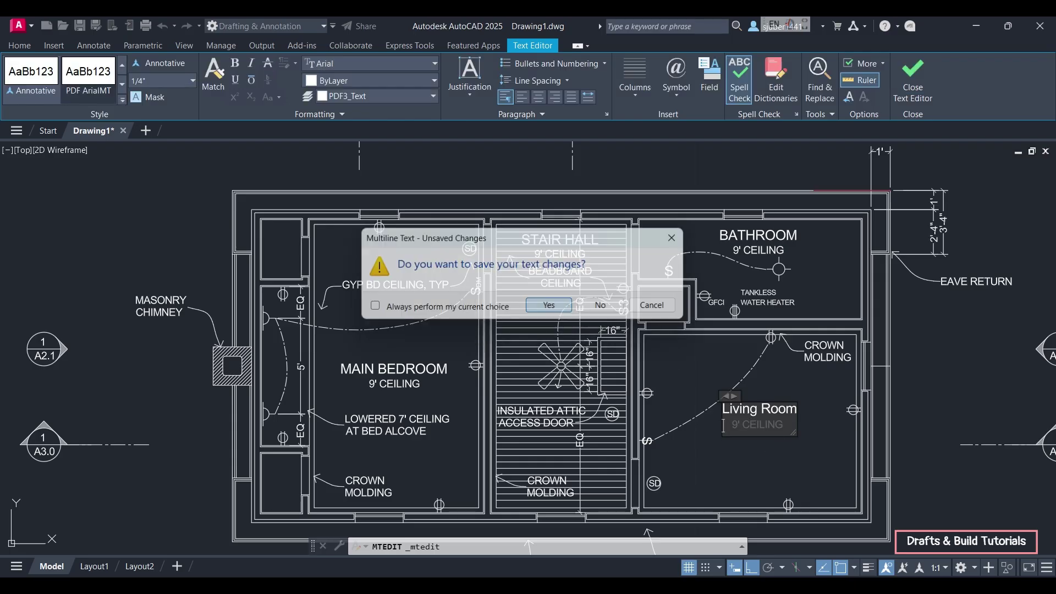
pyautogui.click(549, 306)
pyautogui.scroll(-4, 776, 400)
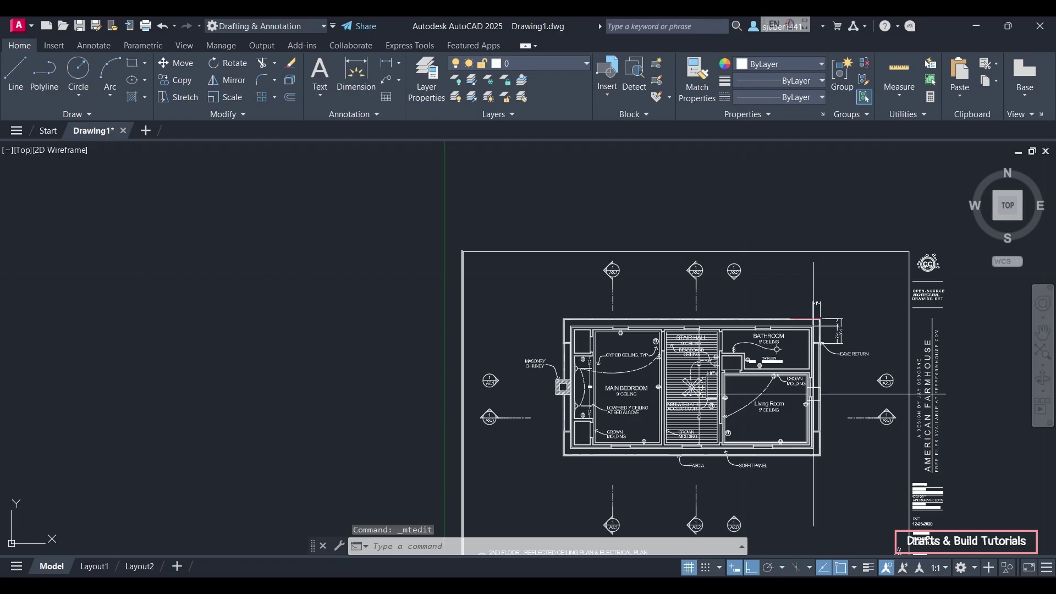
# Step: Erase the entire imported second-floor plan sheet, including its frame and title block, from the drawing
pyautogui.scroll(4, 775, 401)
pyautogui.scroll(-5, 606, 298)
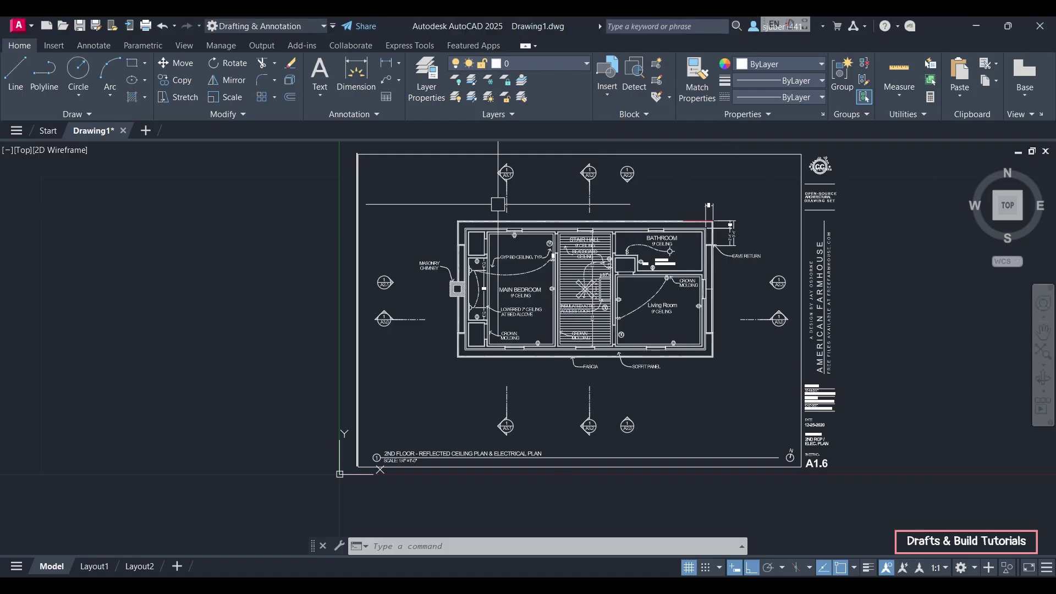
pyautogui.scroll(-3, 515, 336)
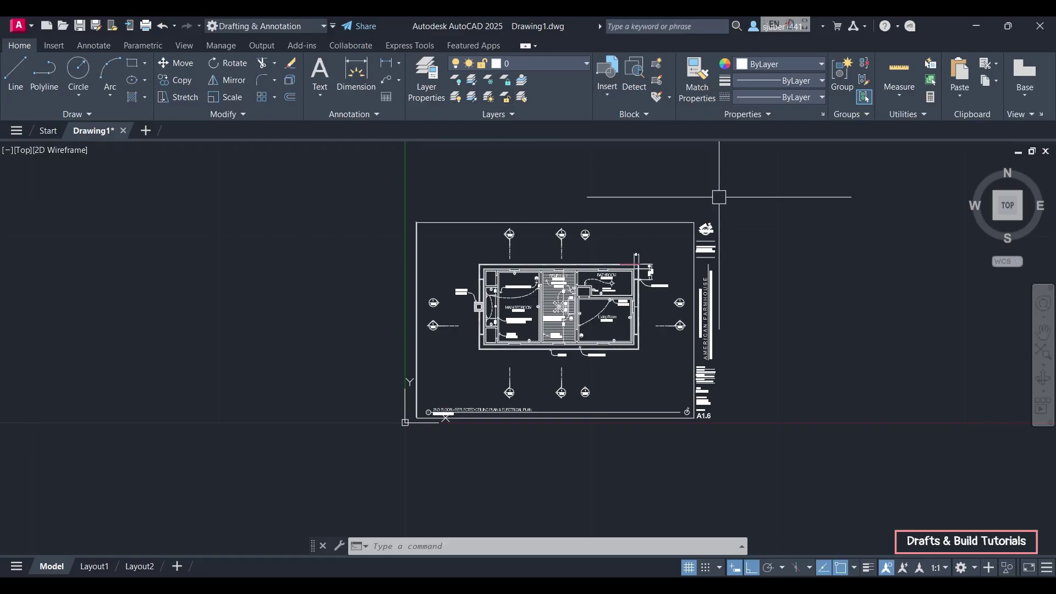
pyautogui.click(750, 186)
pyautogui.click(394, 431)
pyautogui.press('Delete')
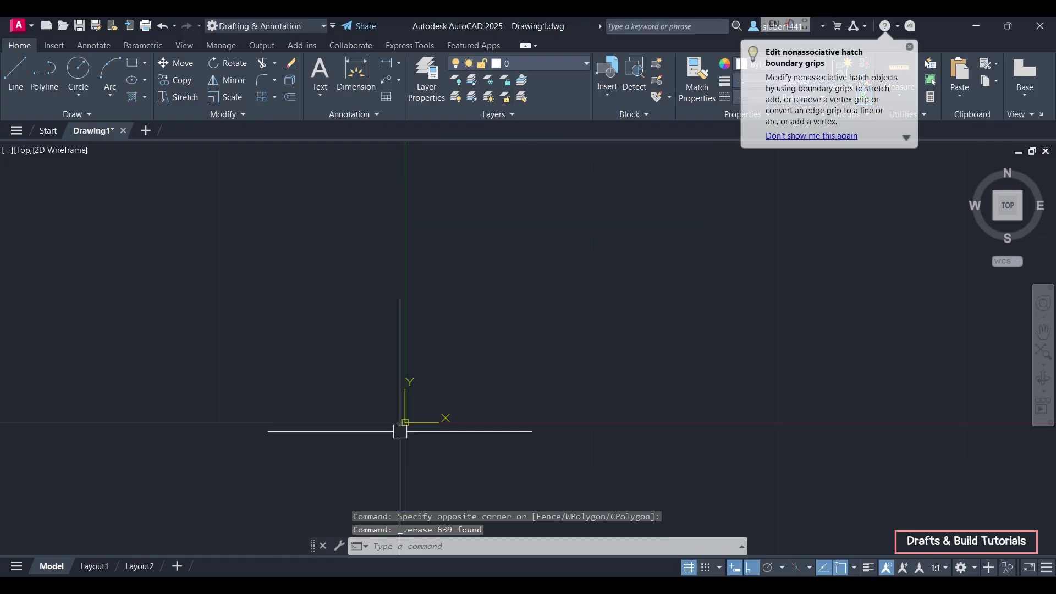
# Step: Import page 1 of first floor elevation.pdf from the 8ea3bb9cebdc76dd1617c1f07a752520 folder in Downloads at scale 1 with object layers
pyautogui.click(54, 46)
pyautogui.click(538, 74)
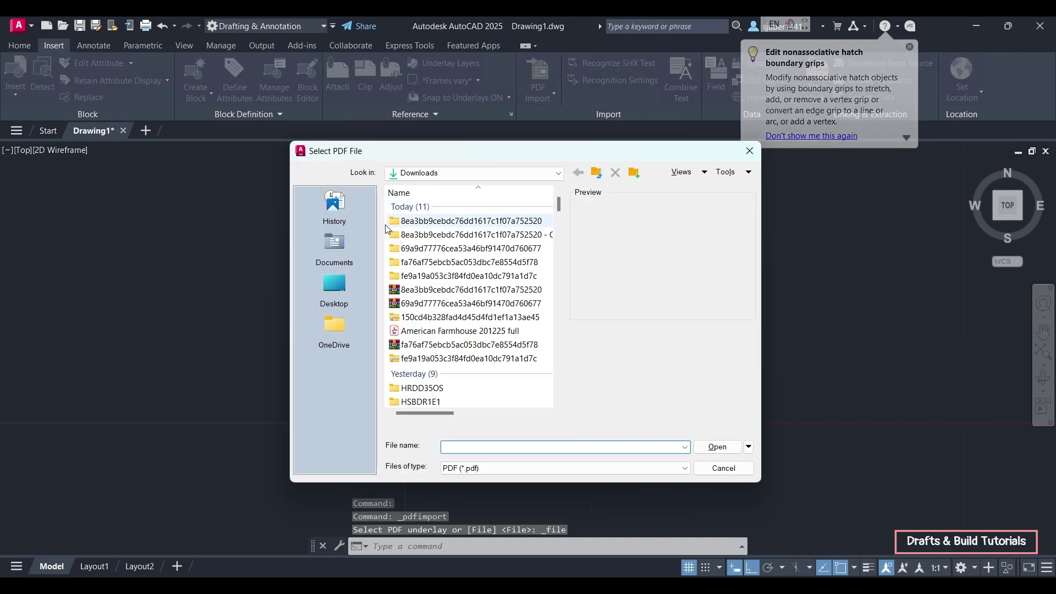
pyautogui.doubleClick(424, 221)
pyautogui.click(421, 221)
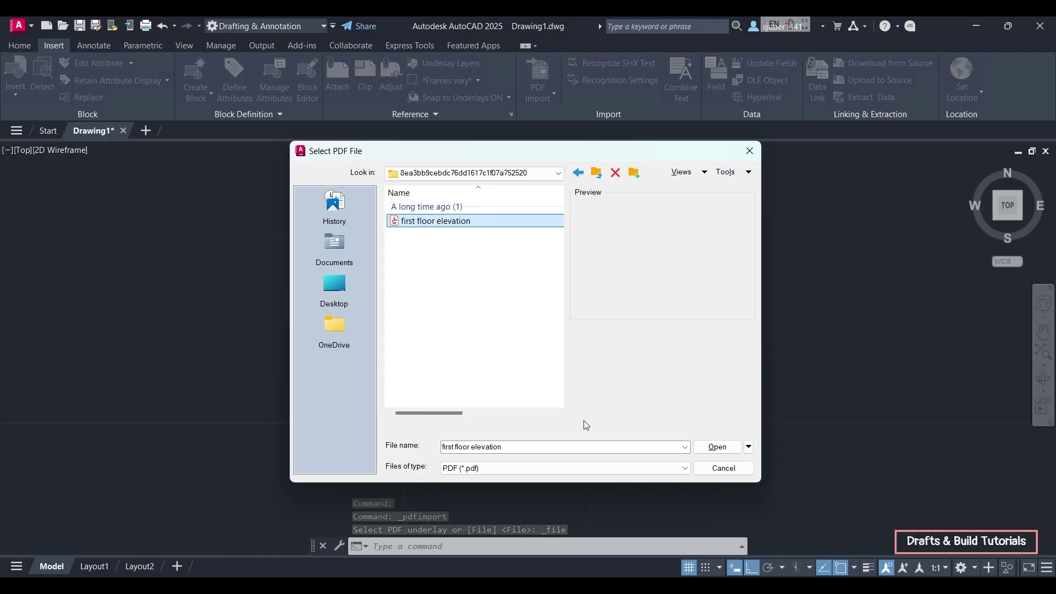
pyautogui.click(718, 447)
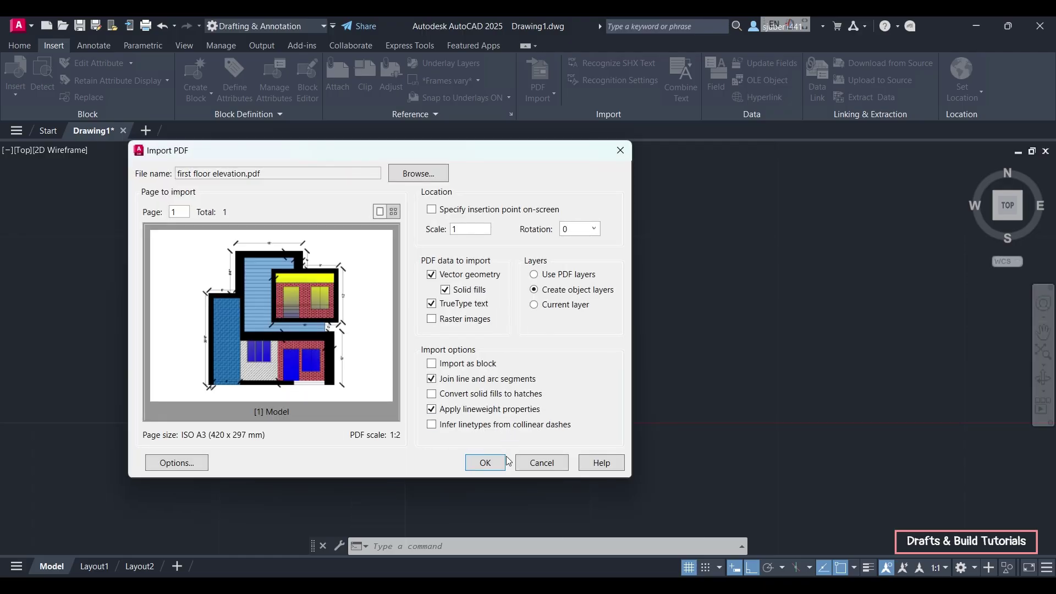
pyautogui.click(491, 465)
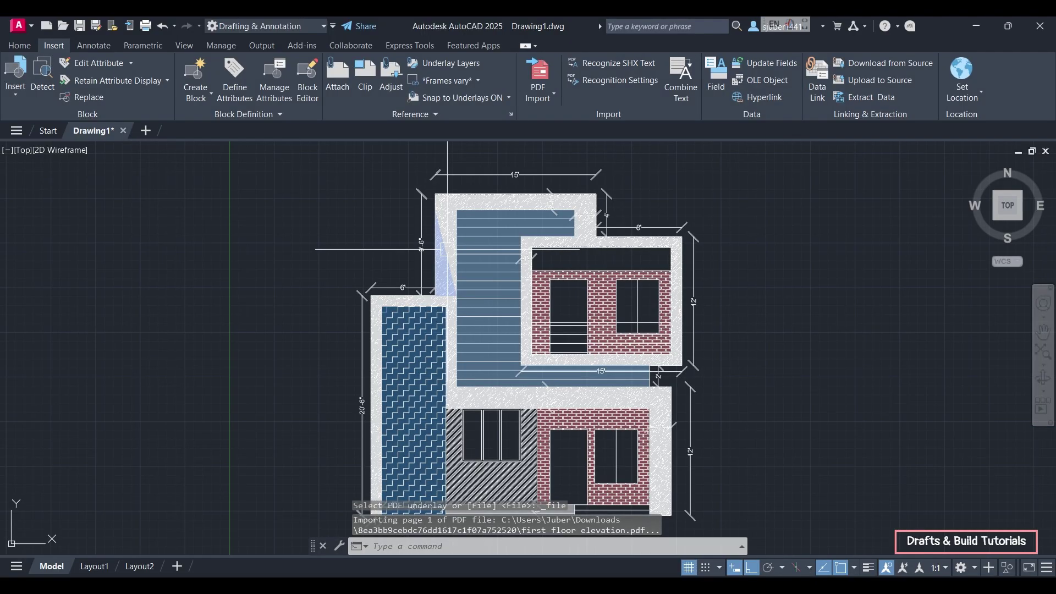
# Step: Lock the PDF4_Text layer of the imported elevation
pyautogui.click(15, 45)
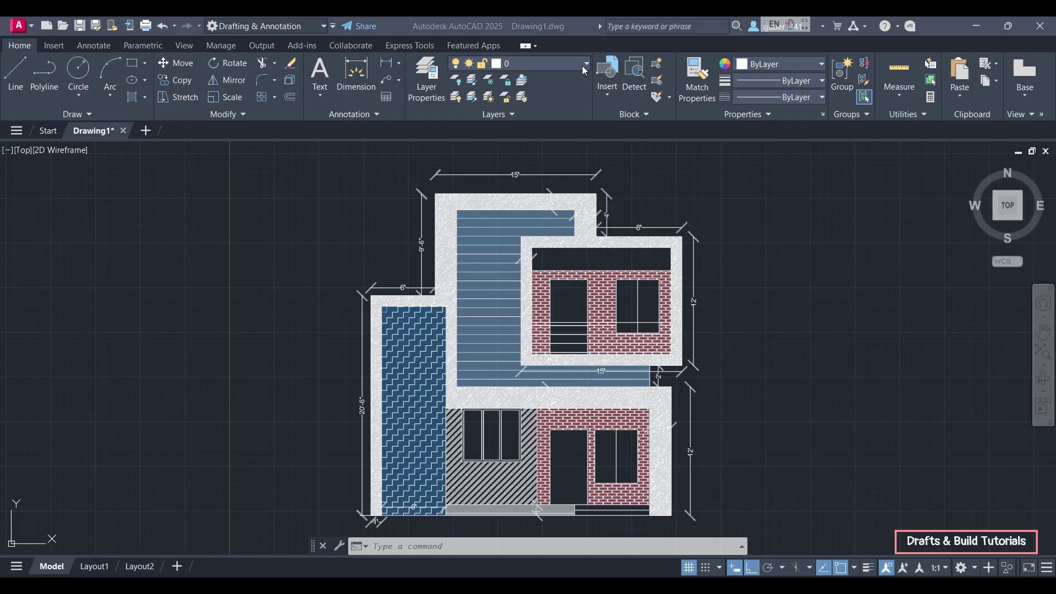
pyautogui.press('Escape')
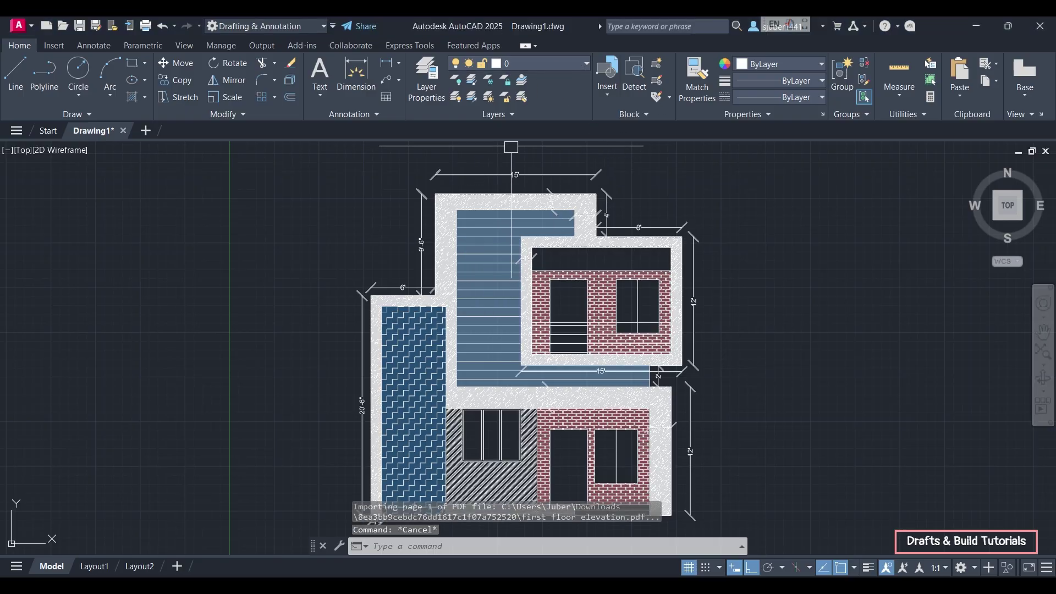
pyautogui.click(544, 65)
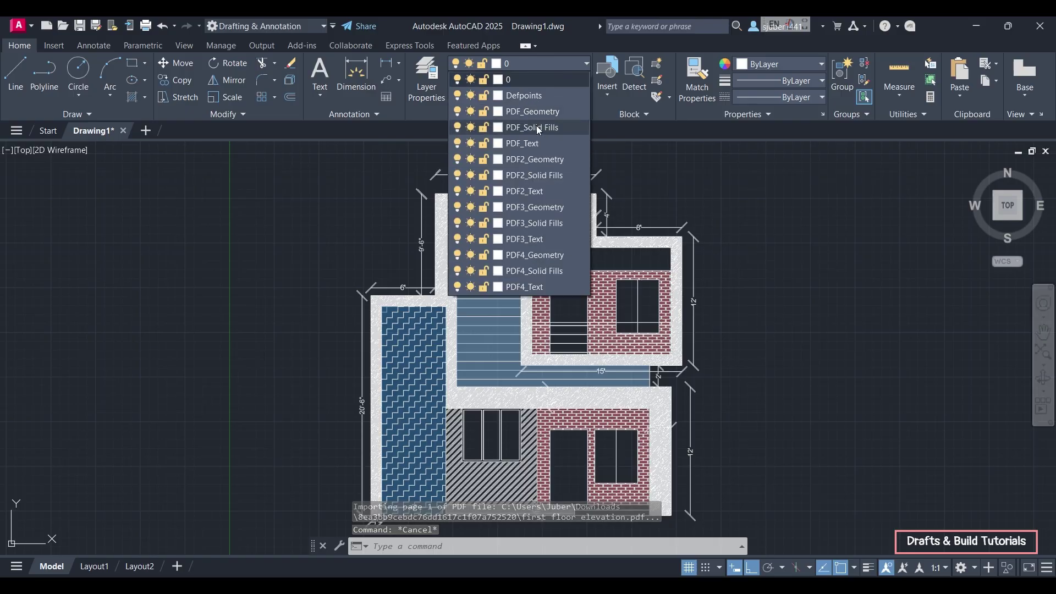
pyautogui.click(485, 288)
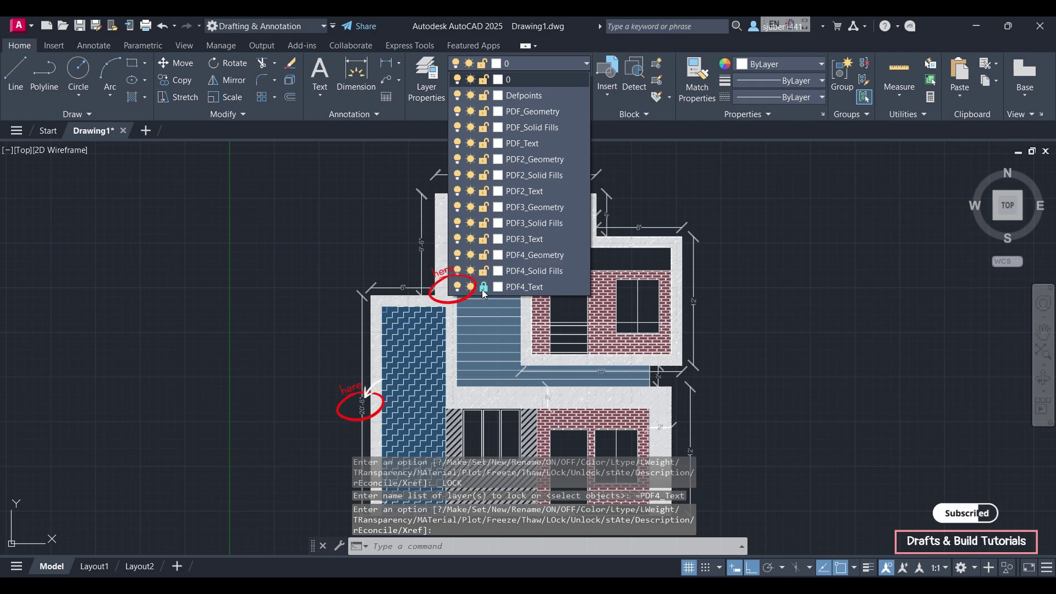
# Step: Turn the PDF4_Text layer off and back on, and do the same with the PDF4_Geometry layer
pyautogui.click(457, 288)
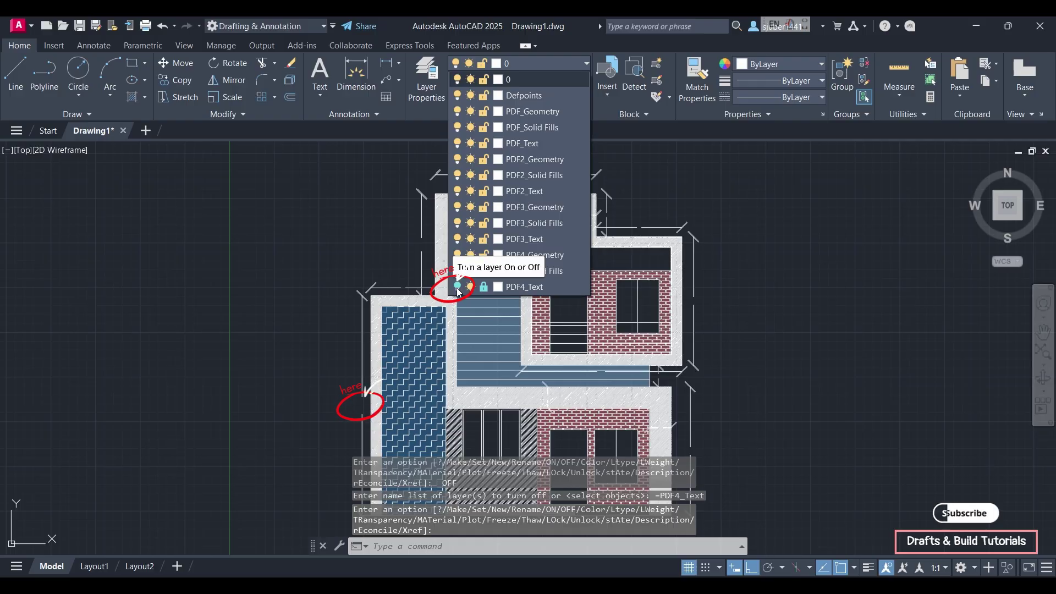
pyautogui.click(457, 287)
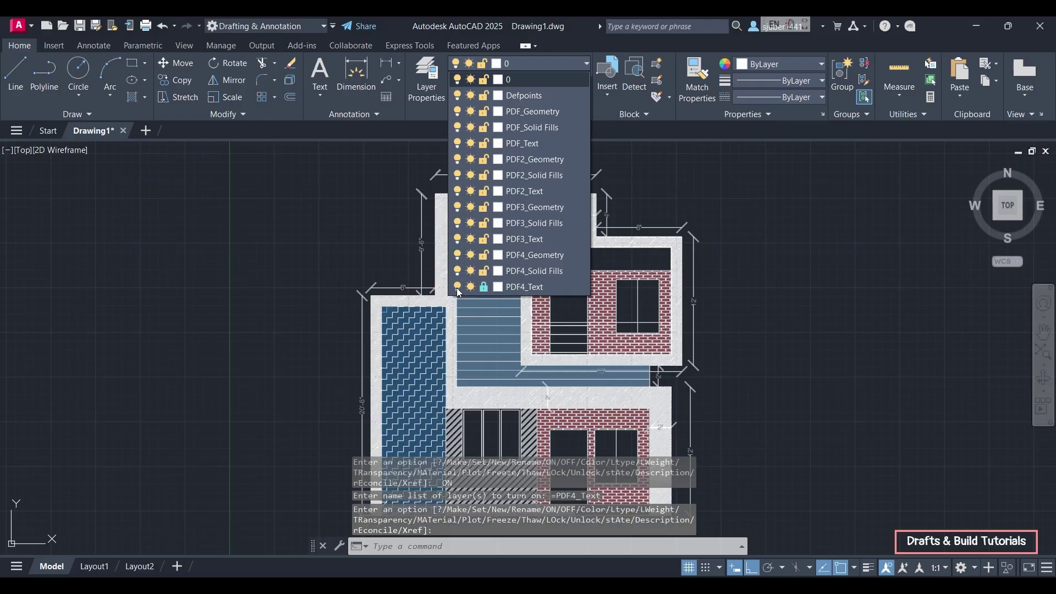
pyautogui.click(457, 255)
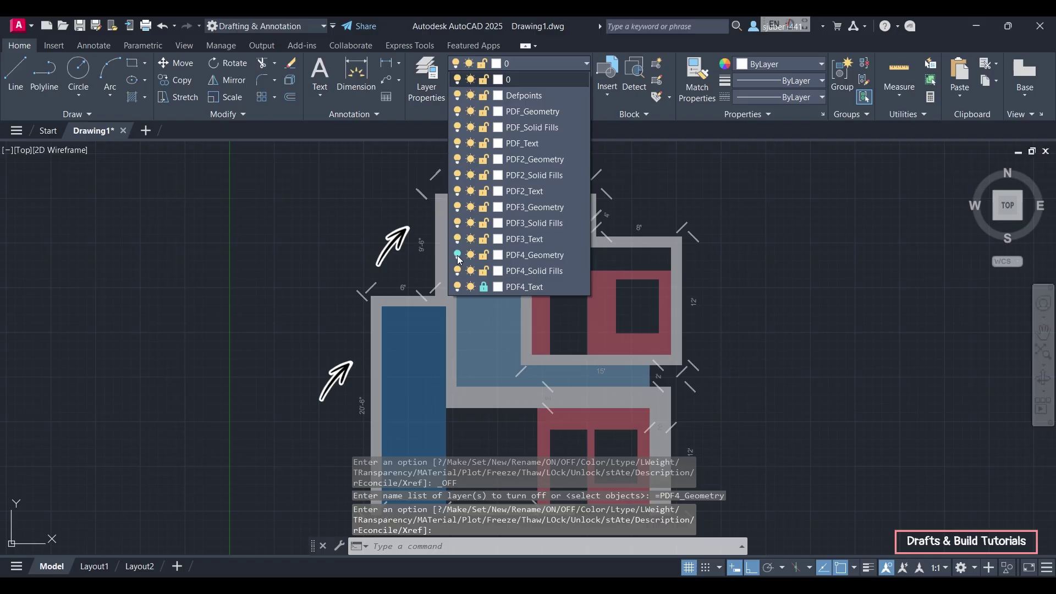
pyautogui.click(458, 255)
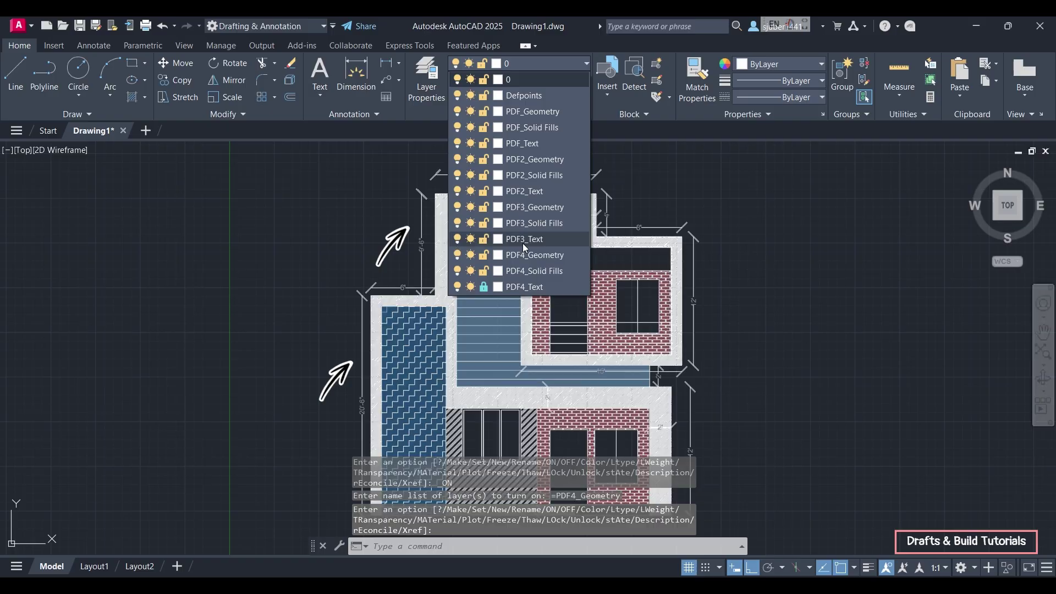